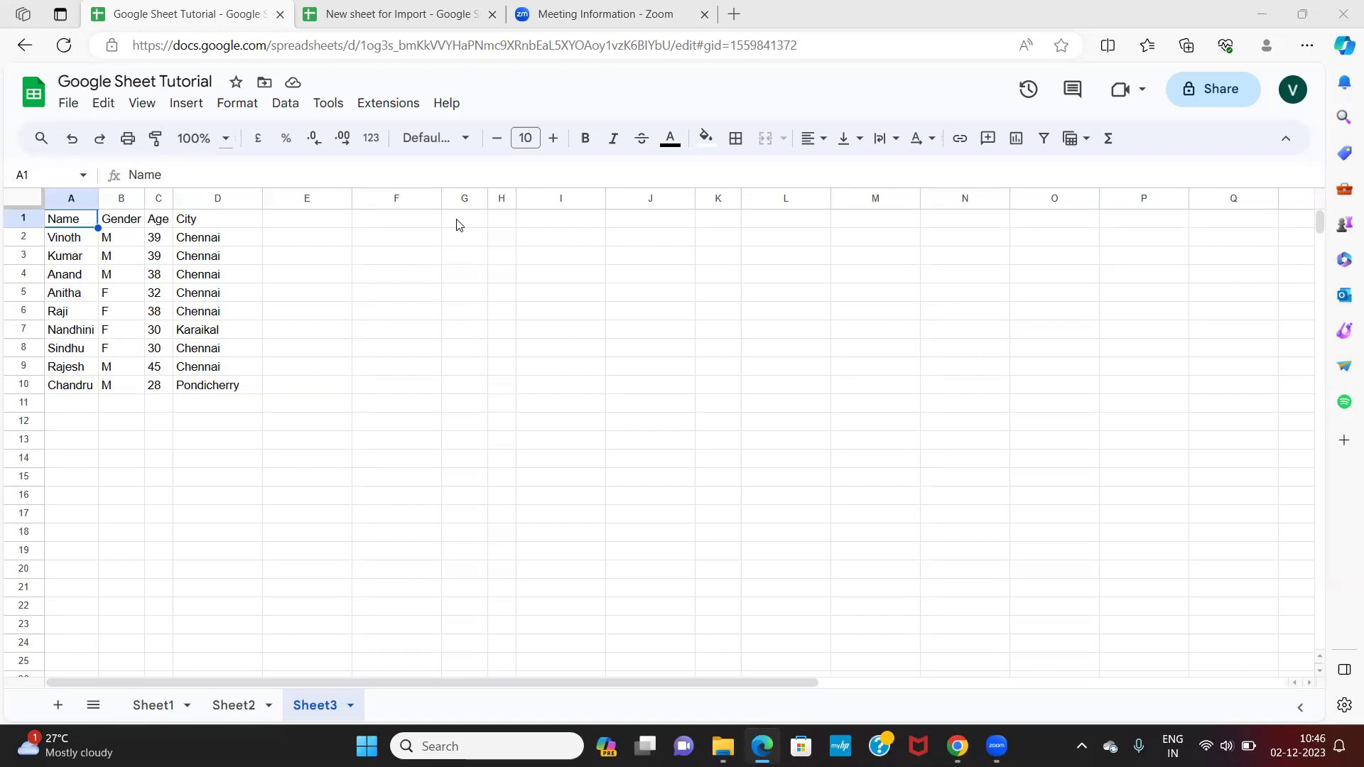
# Enter a QUERY formula in F1 that returns all the data in columns A:D.
pyautogui.click(415, 226)
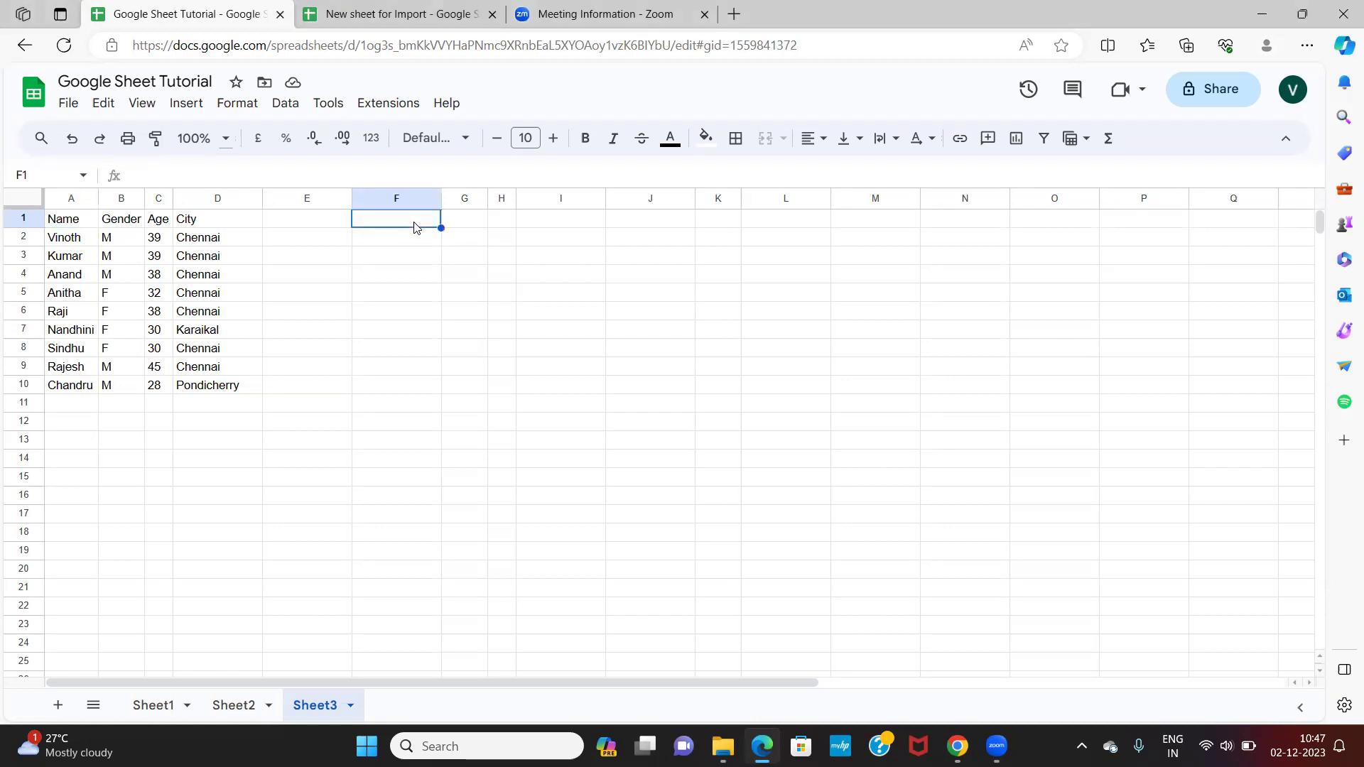
pyautogui.write('=')
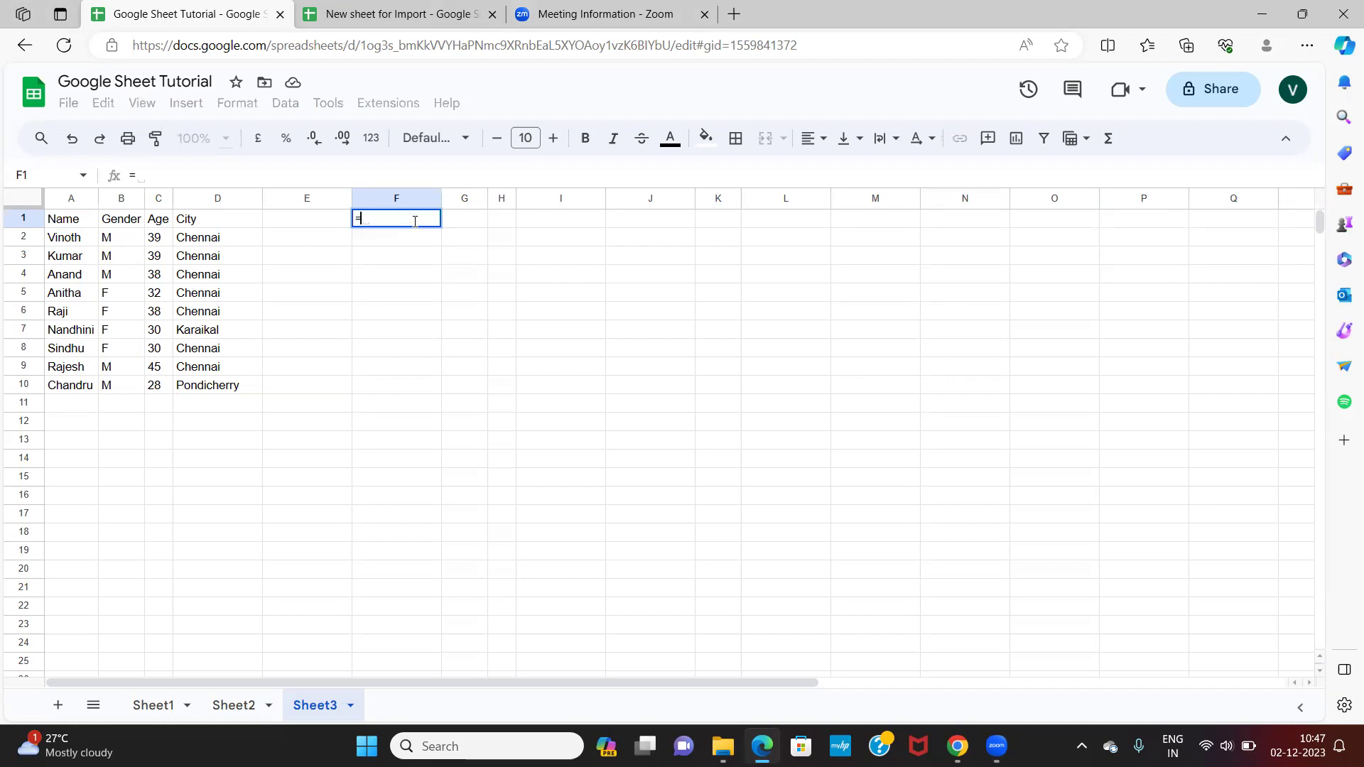
pyautogui.write('qu')
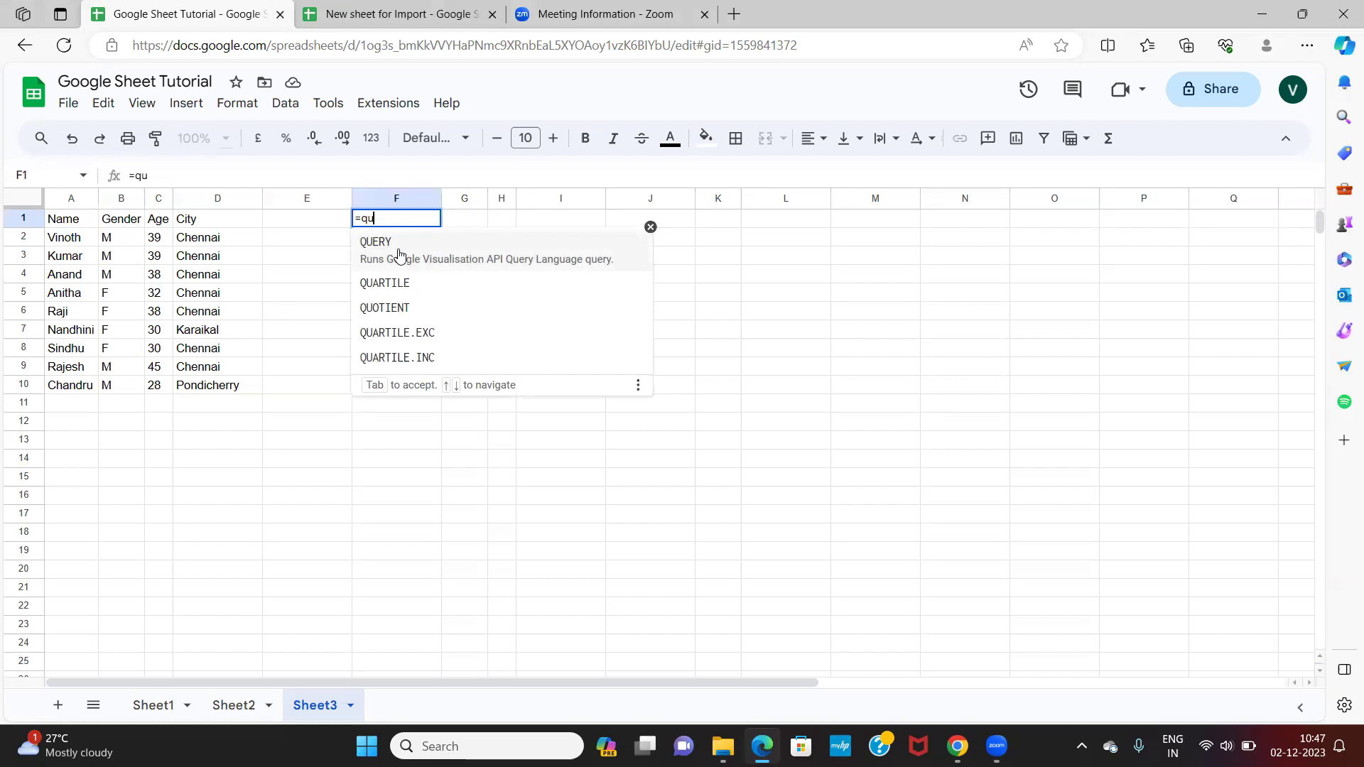
pyautogui.click(397, 245)
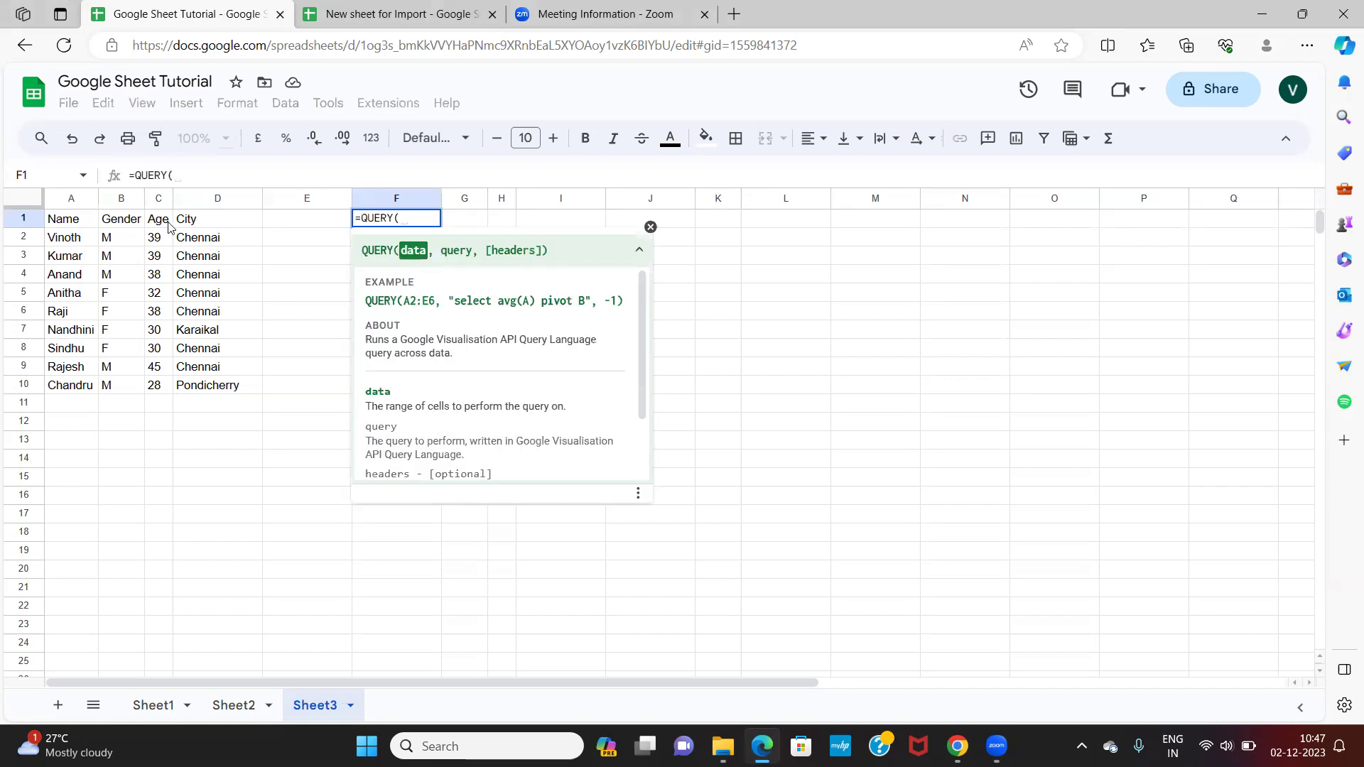
pyautogui.moveTo(60, 205); pyautogui.dragTo(216, 235)
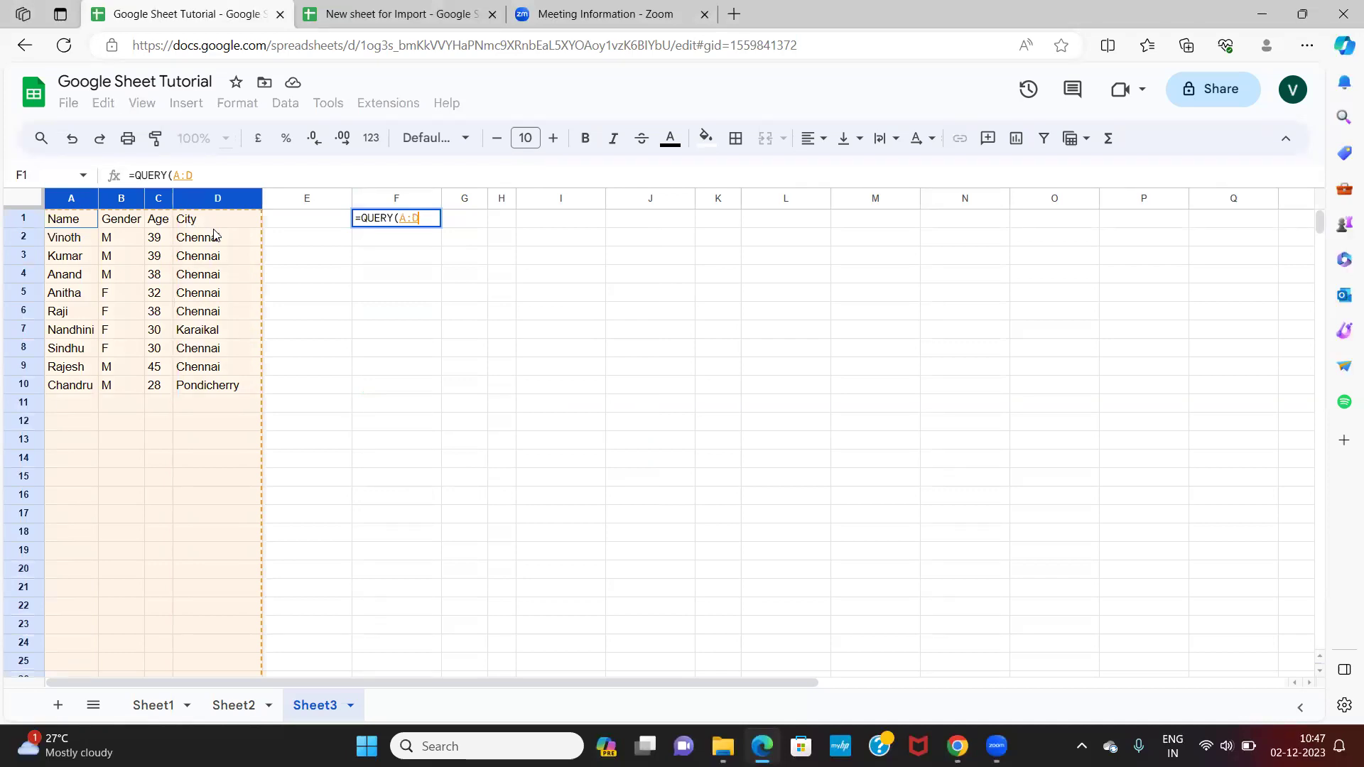
pyautogui.write(')')
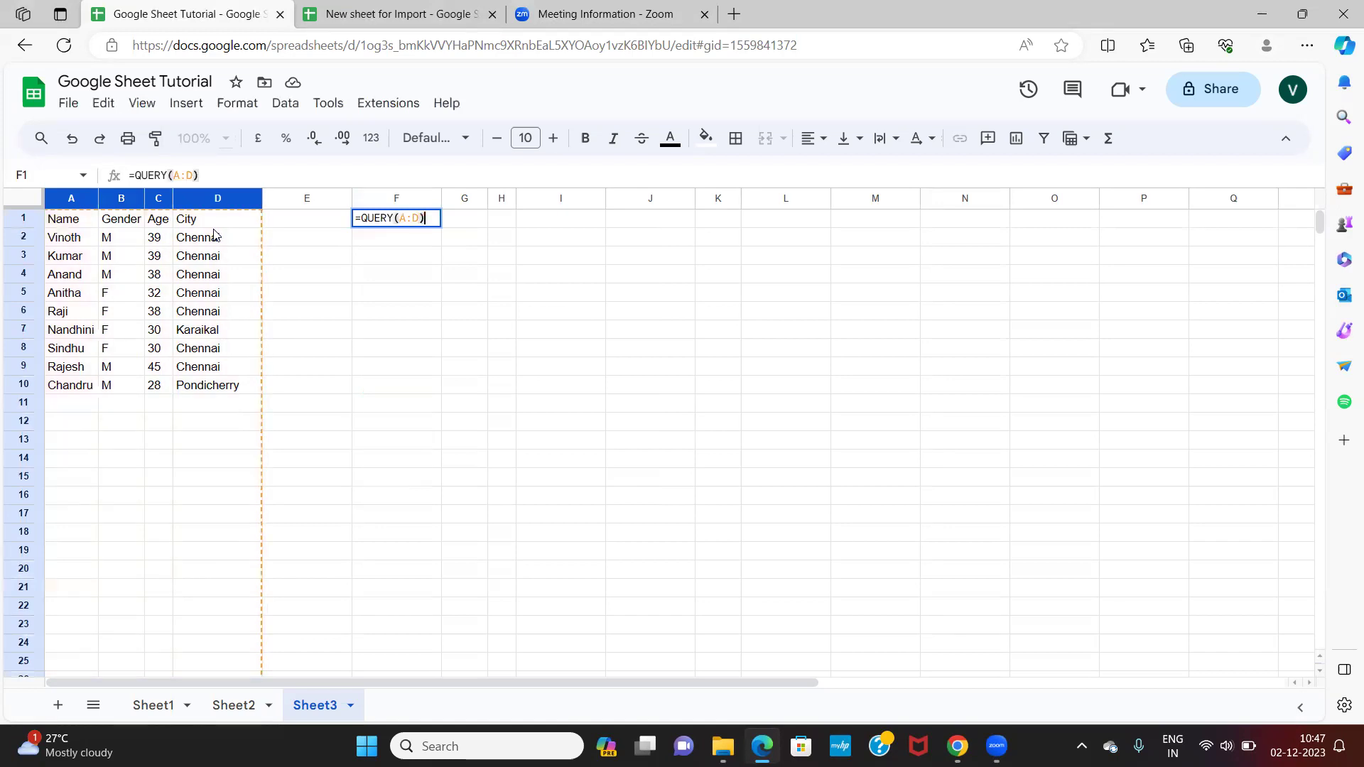
pyautogui.press('Return')
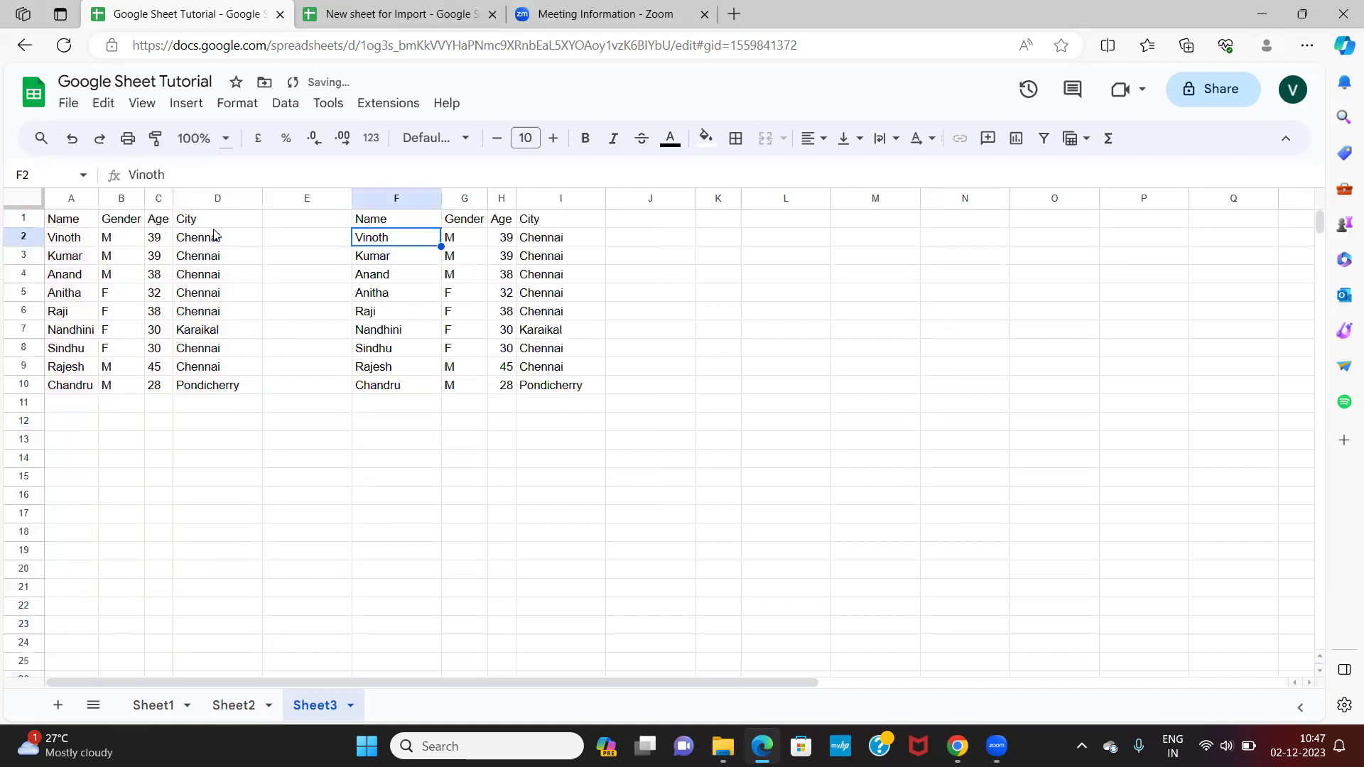
# Add a new record below the source data by entering the person's first name in A11.
pyautogui.press('Down')
pyautogui.press('Down')
pyautogui.press('Down')
pyautogui.press('Down')
pyautogui.press('Down')
pyautogui.press('Down')
pyautogui.press('Down')
pyautogui.press('Down')
pyautogui.press('Down')
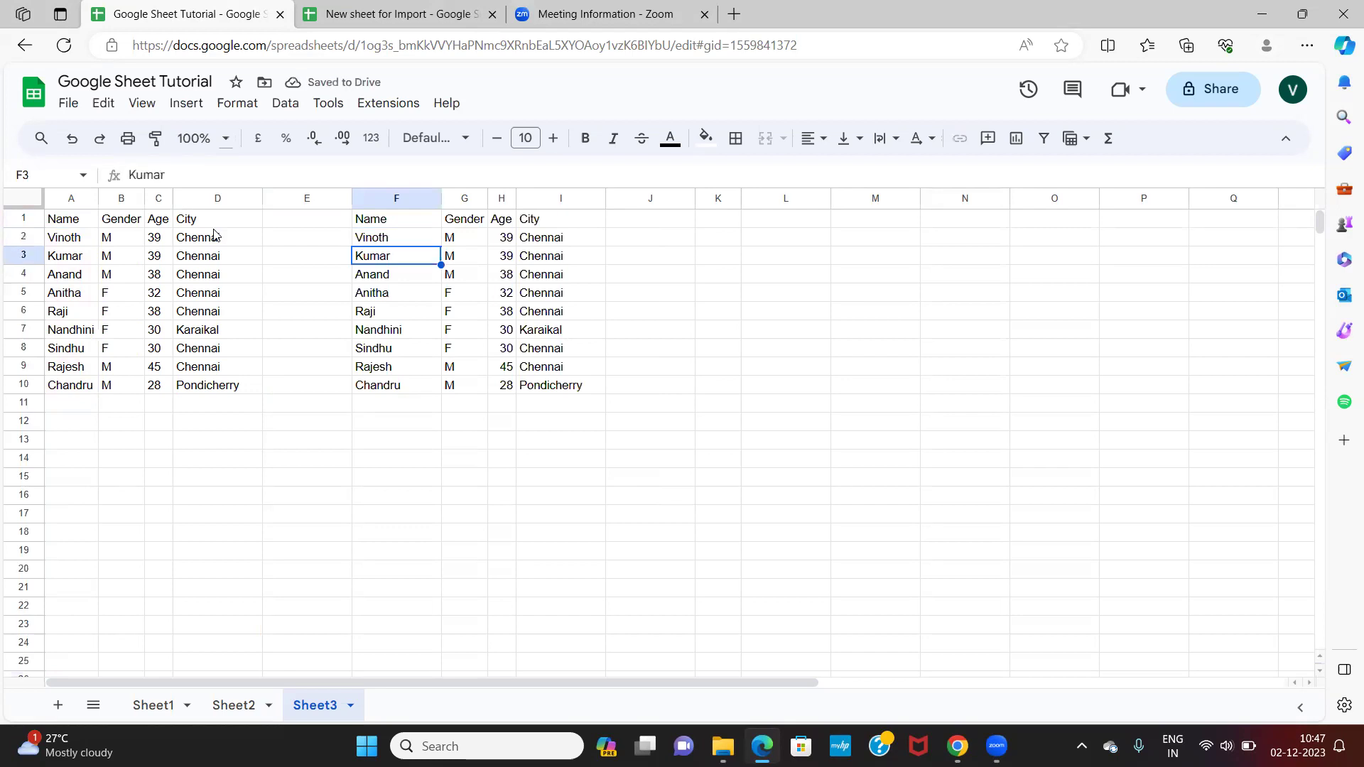
pyautogui.press('Up')
pyautogui.press('Left')
pyautogui.press('Left')
pyautogui.press('Left')
pyautogui.press('Left')
pyautogui.press('Left')
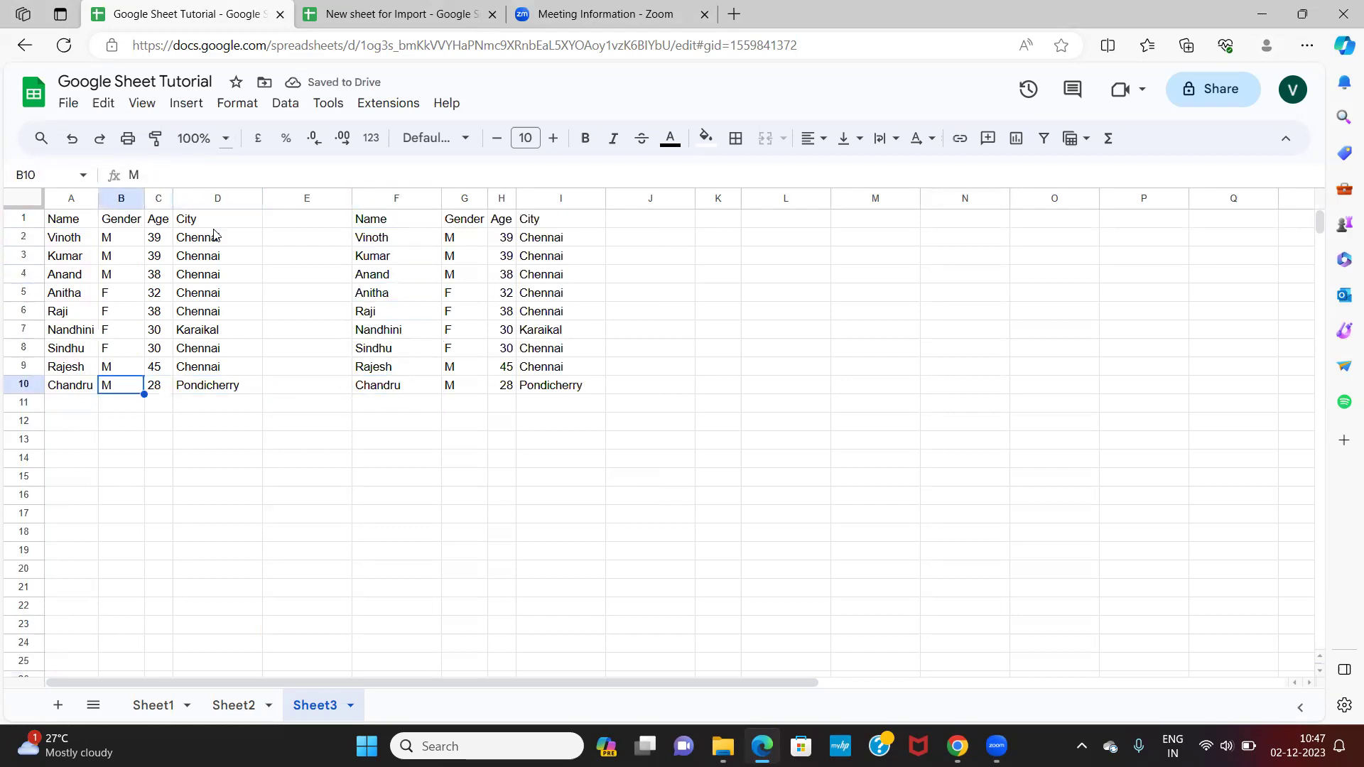
pyautogui.press('Down')
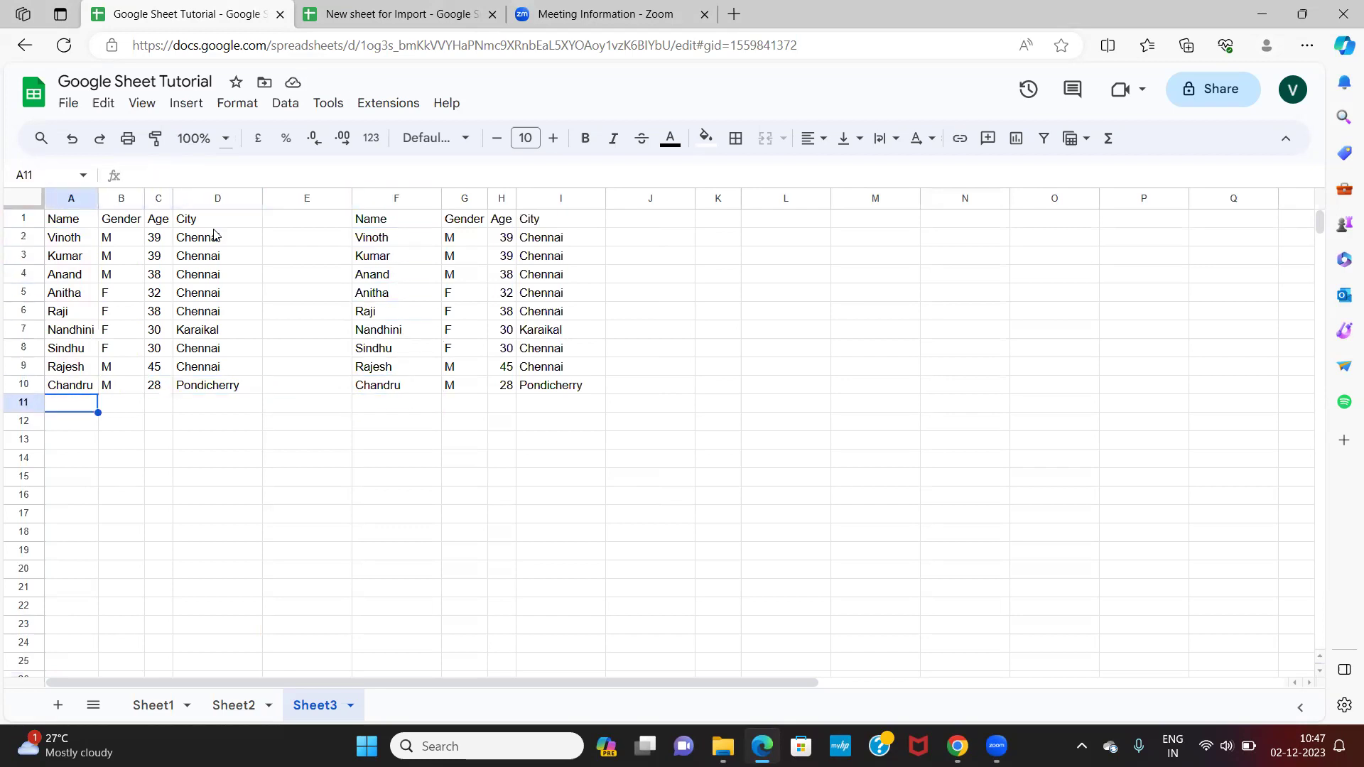
pyautogui.write('Yai')
pyautogui.press('BackSpace')
pyautogui.press('BackSpace')
pyautogui.write('Yalini')
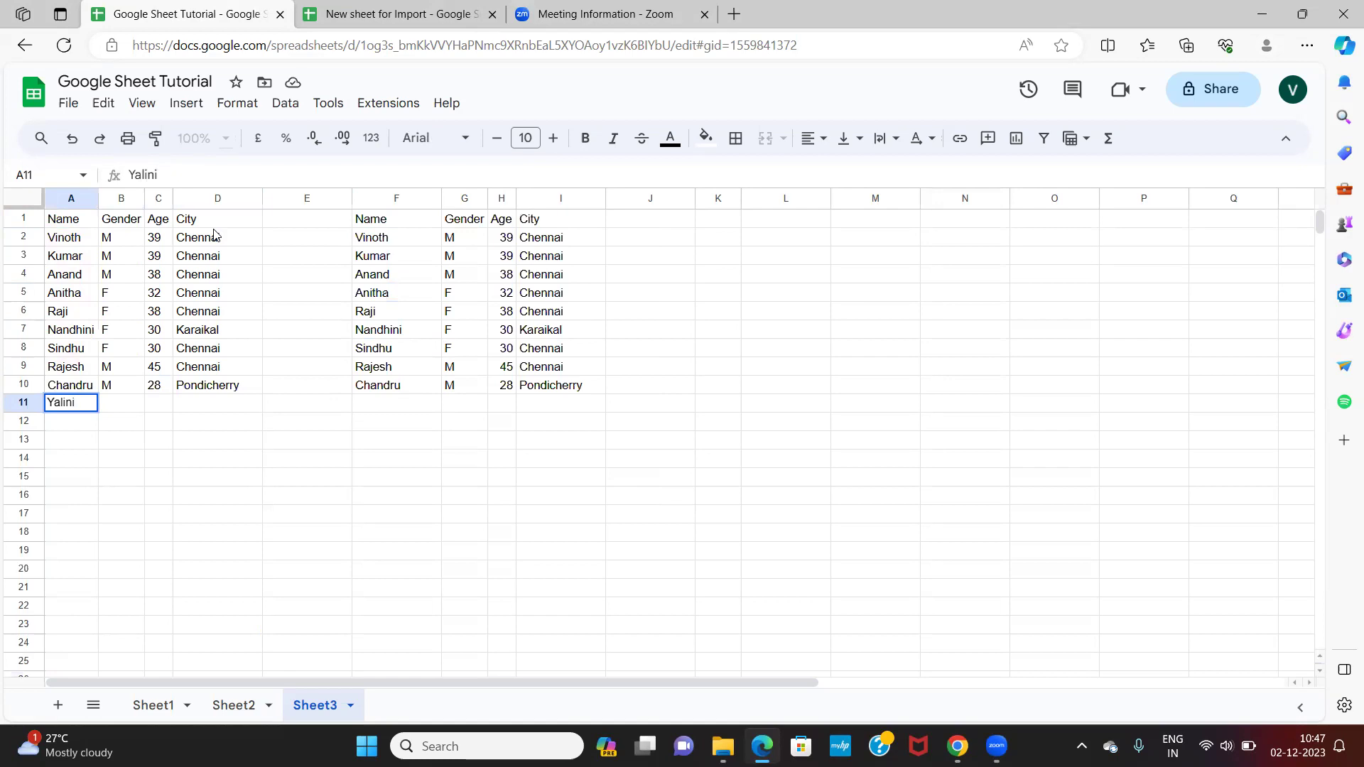
pyautogui.press('Return')
# Fill in gender F and age 12 for the new record in row 11.
pyautogui.press('Right')
pyautogui.press('Up')
pyautogui.write('F')
pyautogui.press('Tab')
pyautogui.write('12')
pyautogui.press('Return')
# Copy the city Chennai from an earlier record into D11 to complete the new record.
pyautogui.press('Right')
pyautogui.press('Up')
pyautogui.press('Up')
pyautogui.press('Up')
pyautogui.hotkey('ctrl', 'c')
pyautogui.press('Down')
pyautogui.press('Down')
pyautogui.hotkey('ctrl', 'v')
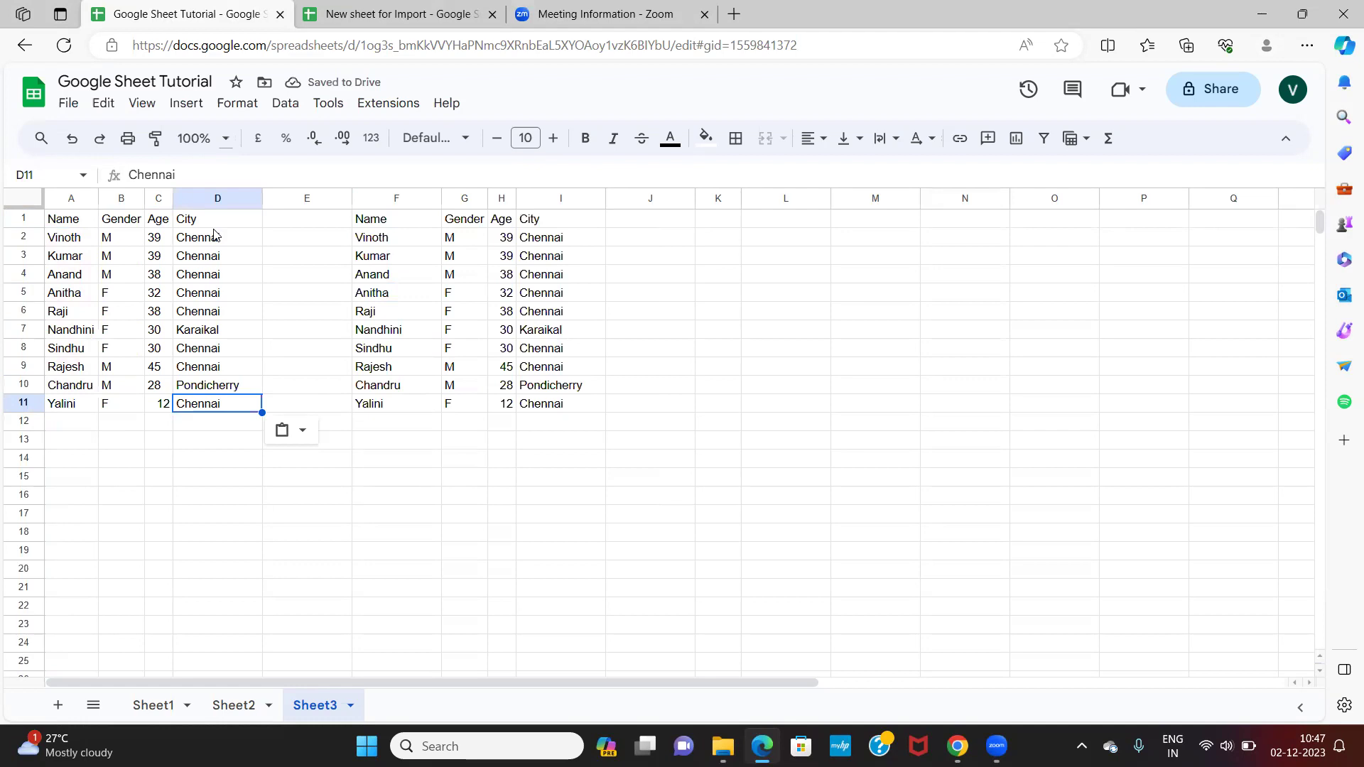
# Clear the record in A5:D5 and restore it from a copy to test the query output.
pyautogui.press('Up')
pyautogui.press('Up')
pyautogui.press('Left')
pyautogui.press('Left')
pyautogui.press('Up')
pyautogui.press('Up')
pyautogui.press('Up')
pyautogui.press('Up')
pyautogui.press('Left')
pyautogui.hotkey('shift', 'Right')
pyautogui.hotkey('shift', 'Right')
pyautogui.hotkey('shift', 'Right')
pyautogui.hotkey('ctrl', 'c')
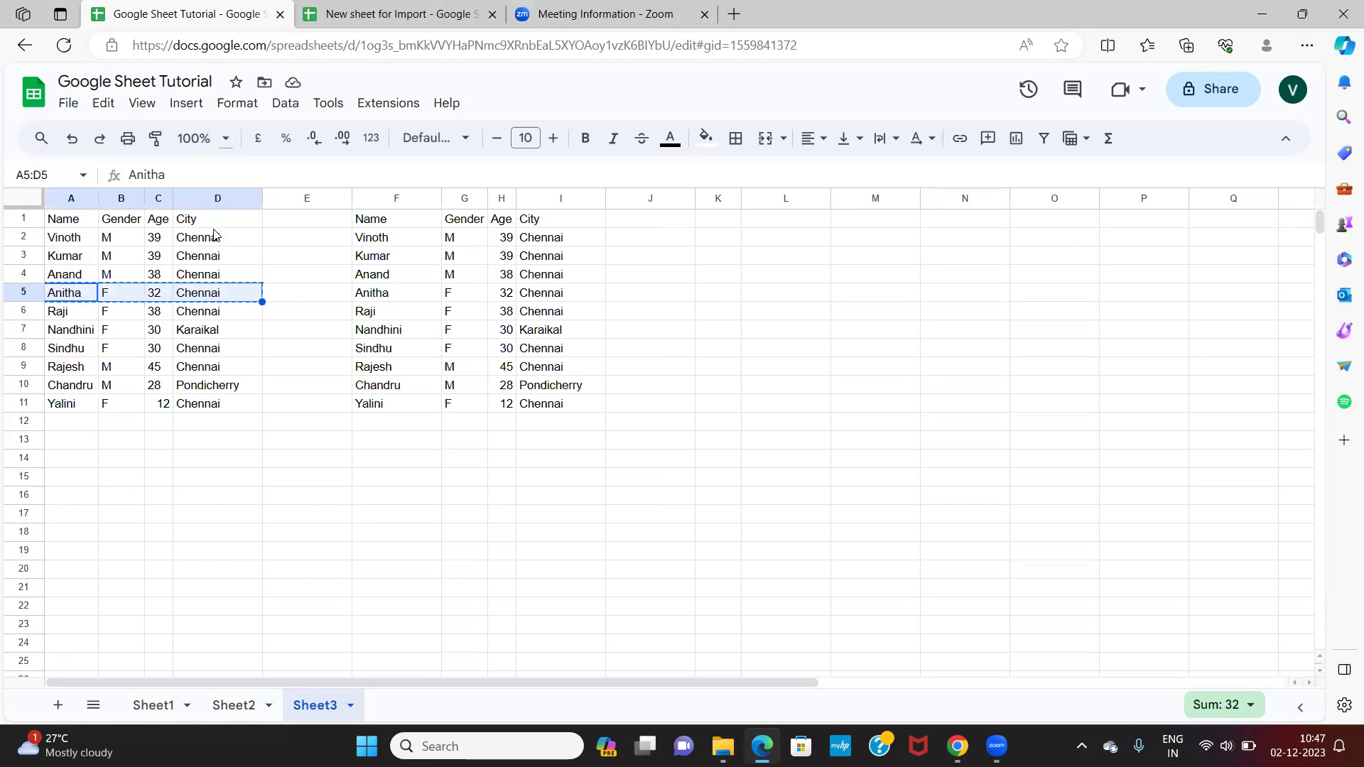
pyautogui.press('Delete')
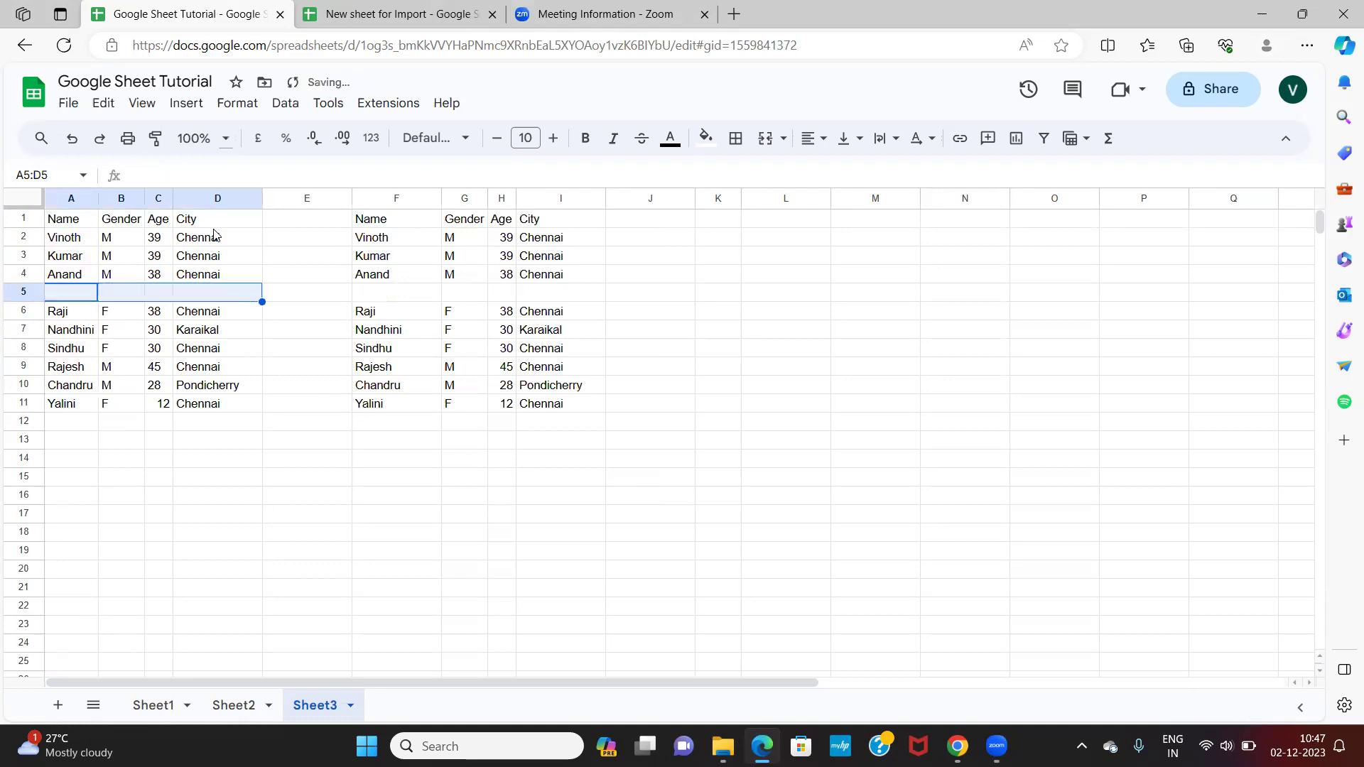
pyautogui.hotkey('ctrl', 'v')
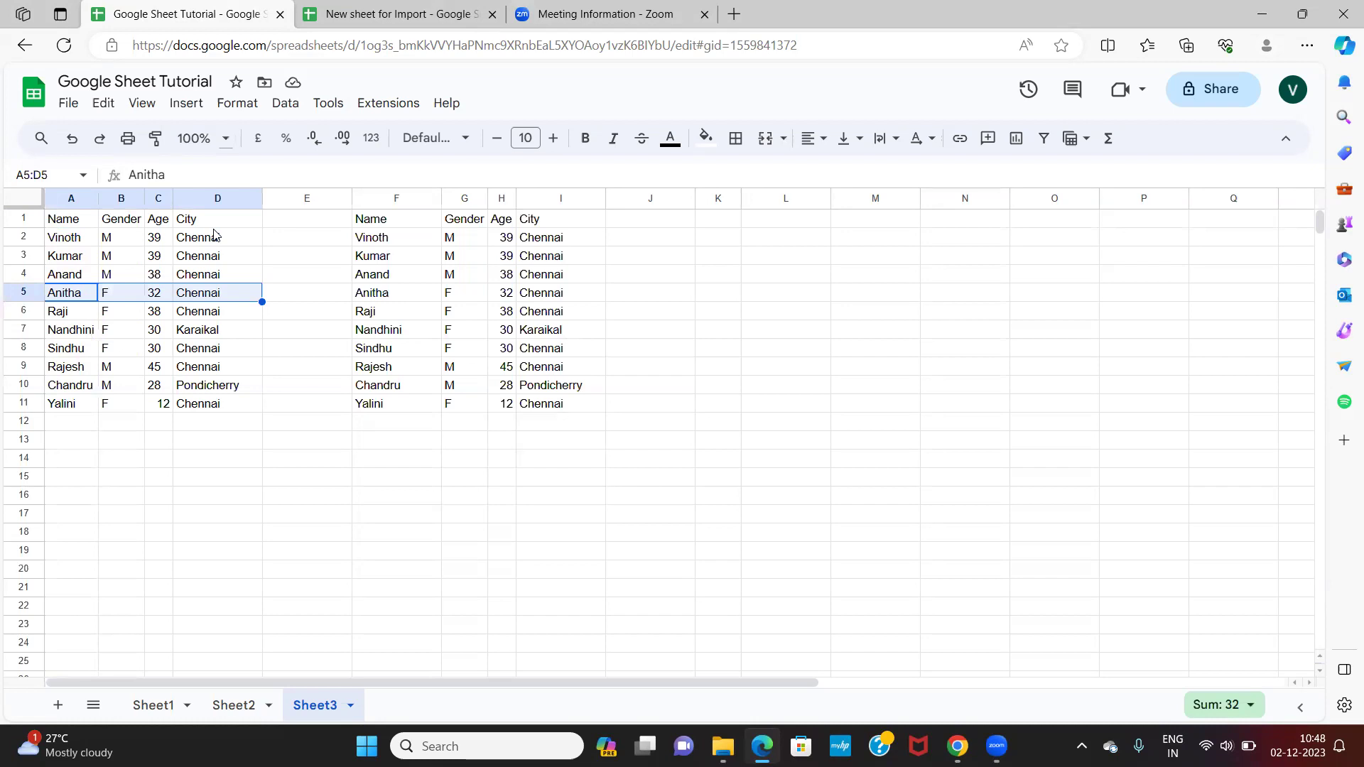
# Start a QUERY formula in J1 with columns A:D as its data range.
pyautogui.press('Up')
pyautogui.press('Up')
pyautogui.press('Up')
pyautogui.press('Up')
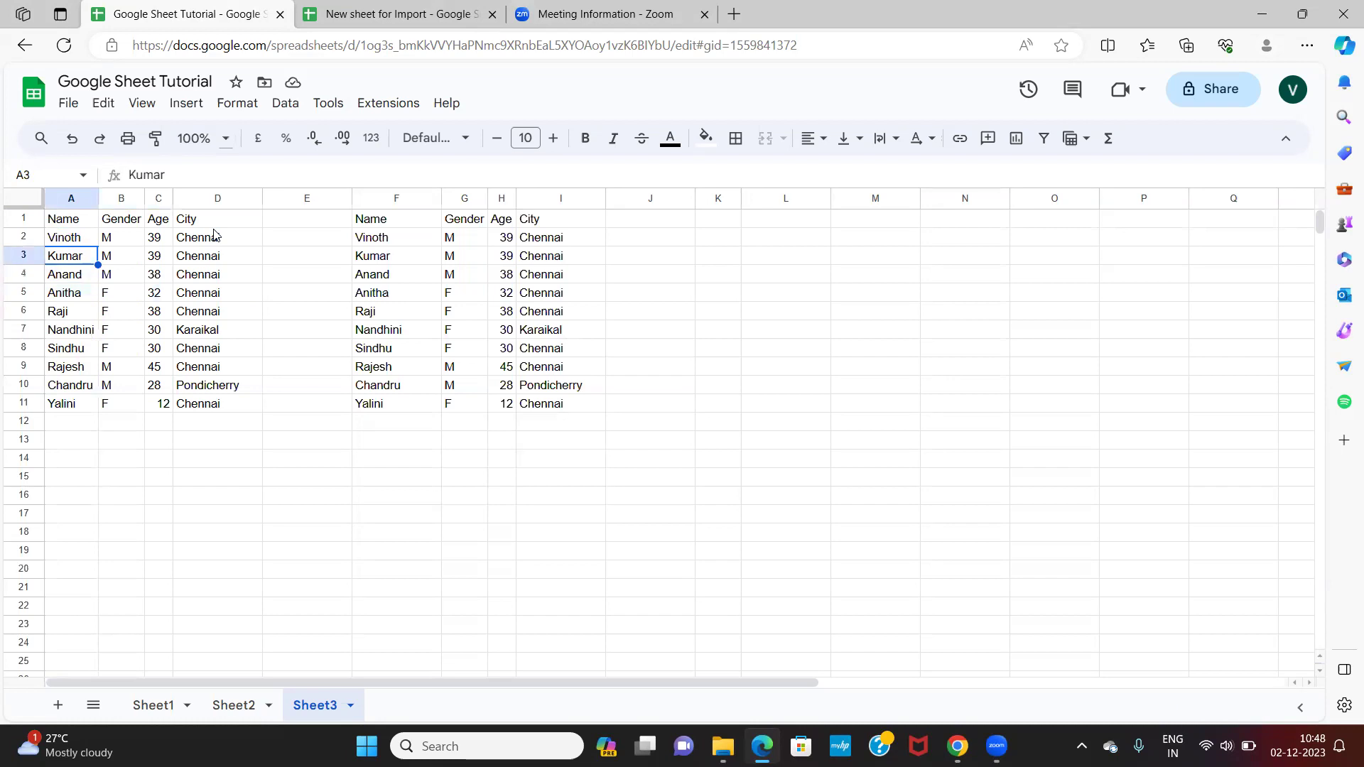
pyautogui.press('Right')
pyautogui.press('Right')
pyautogui.press('Right')
pyautogui.press('Right')
pyautogui.press('Right')
pyautogui.press('Right')
pyautogui.press('Right')
pyautogui.press('Right')
pyautogui.press('Right')
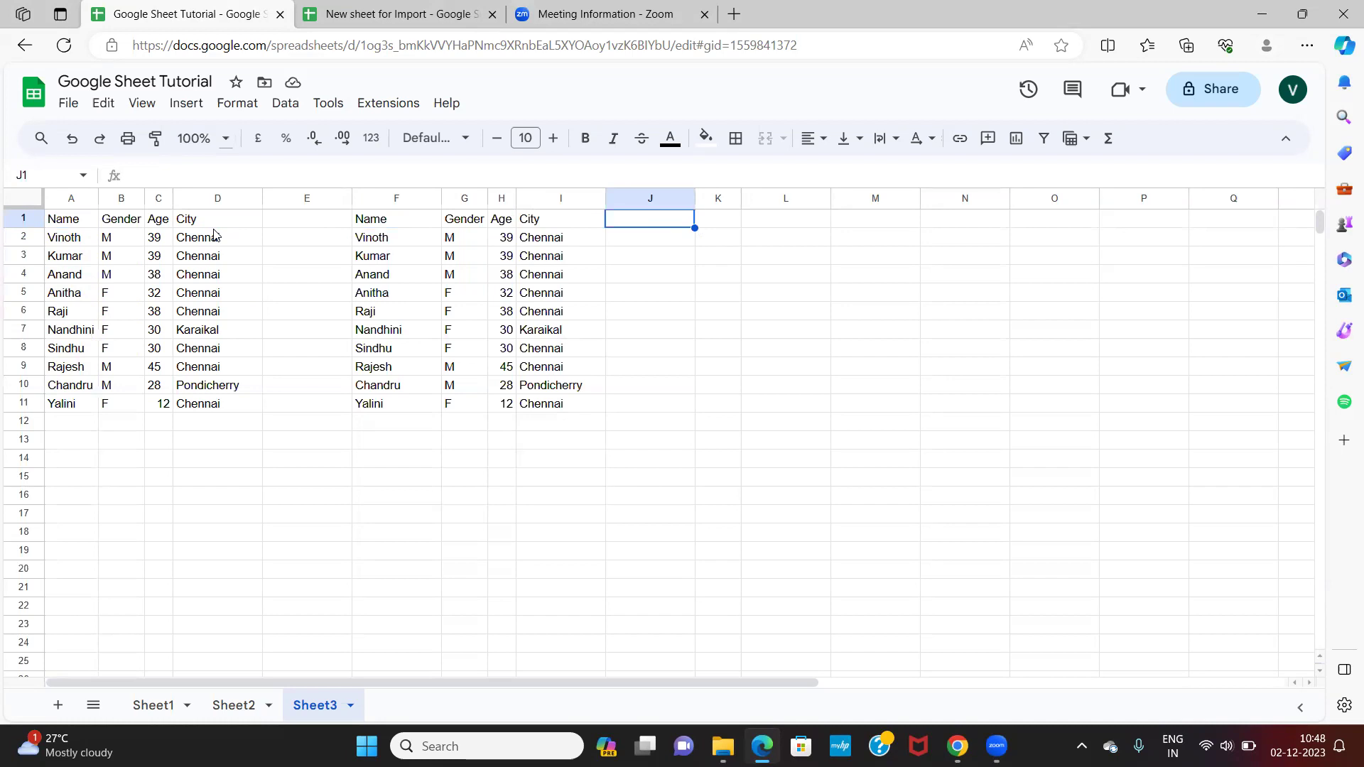
pyautogui.write('=')
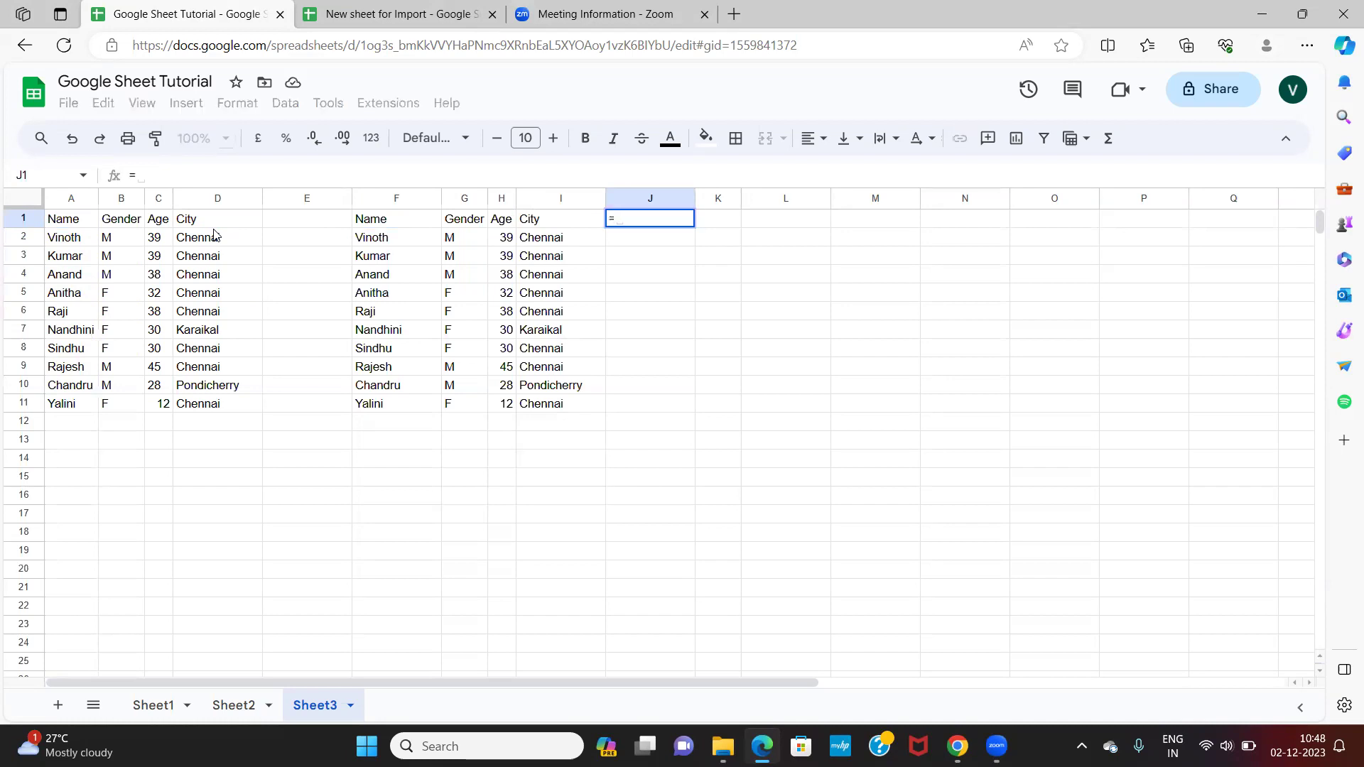
pyautogui.write('que')
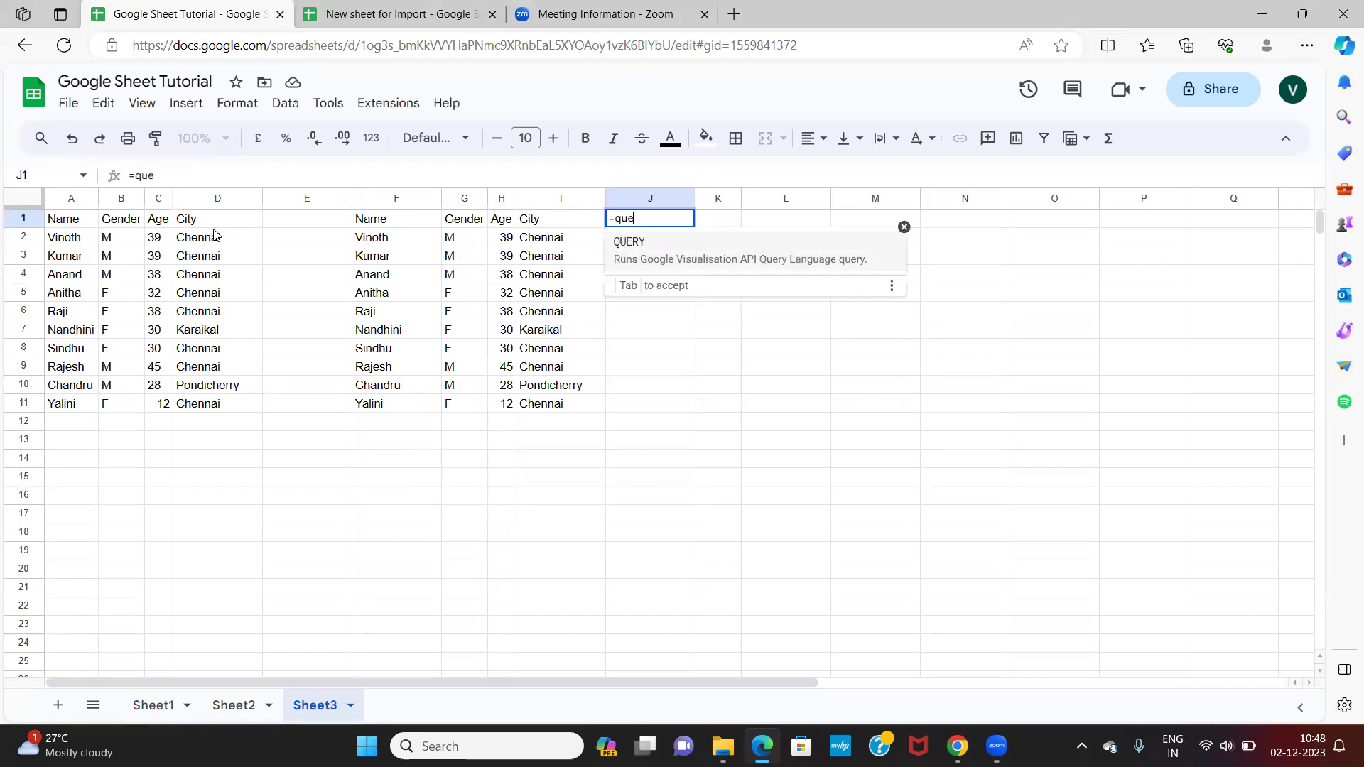
pyautogui.write('ry(')
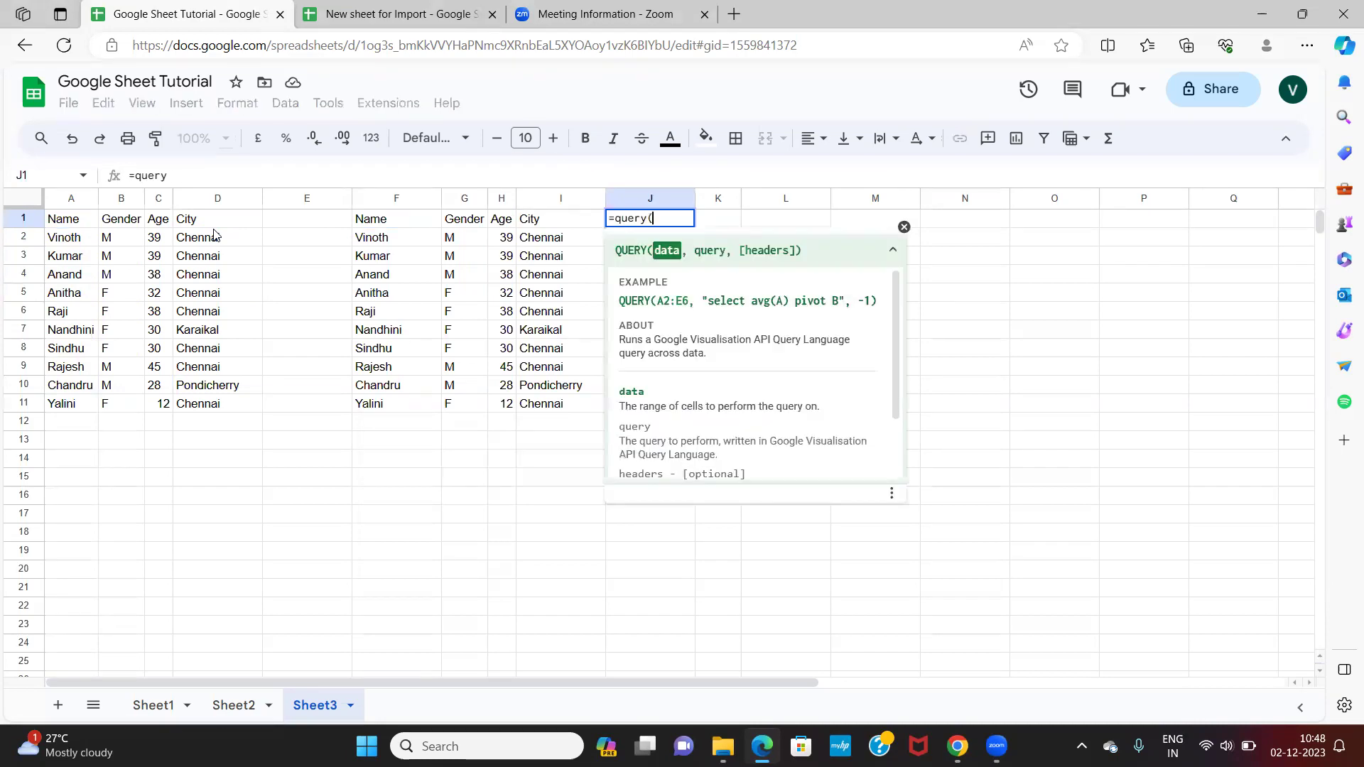
pyautogui.click(58, 202)
pyautogui.moveTo(58, 206); pyautogui.dragTo(220, 228)
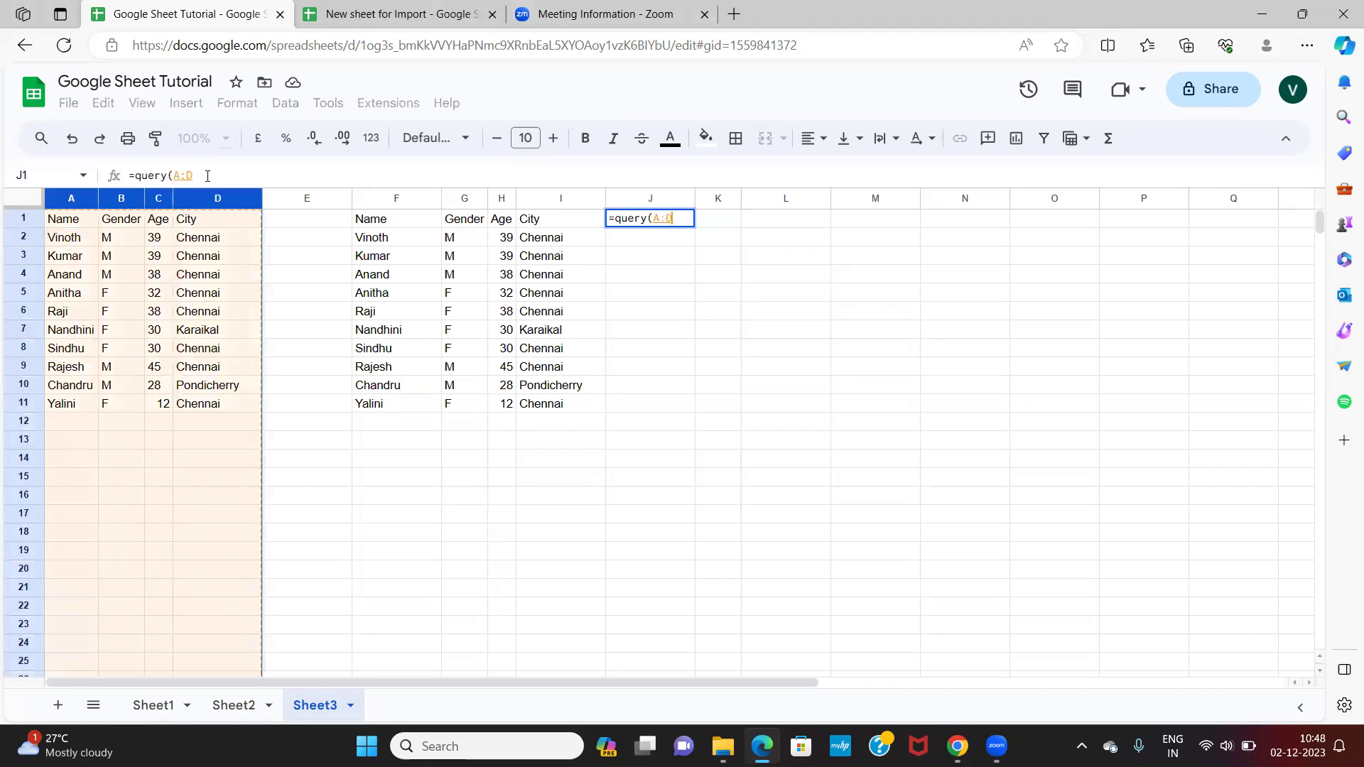
pyautogui.write('.')
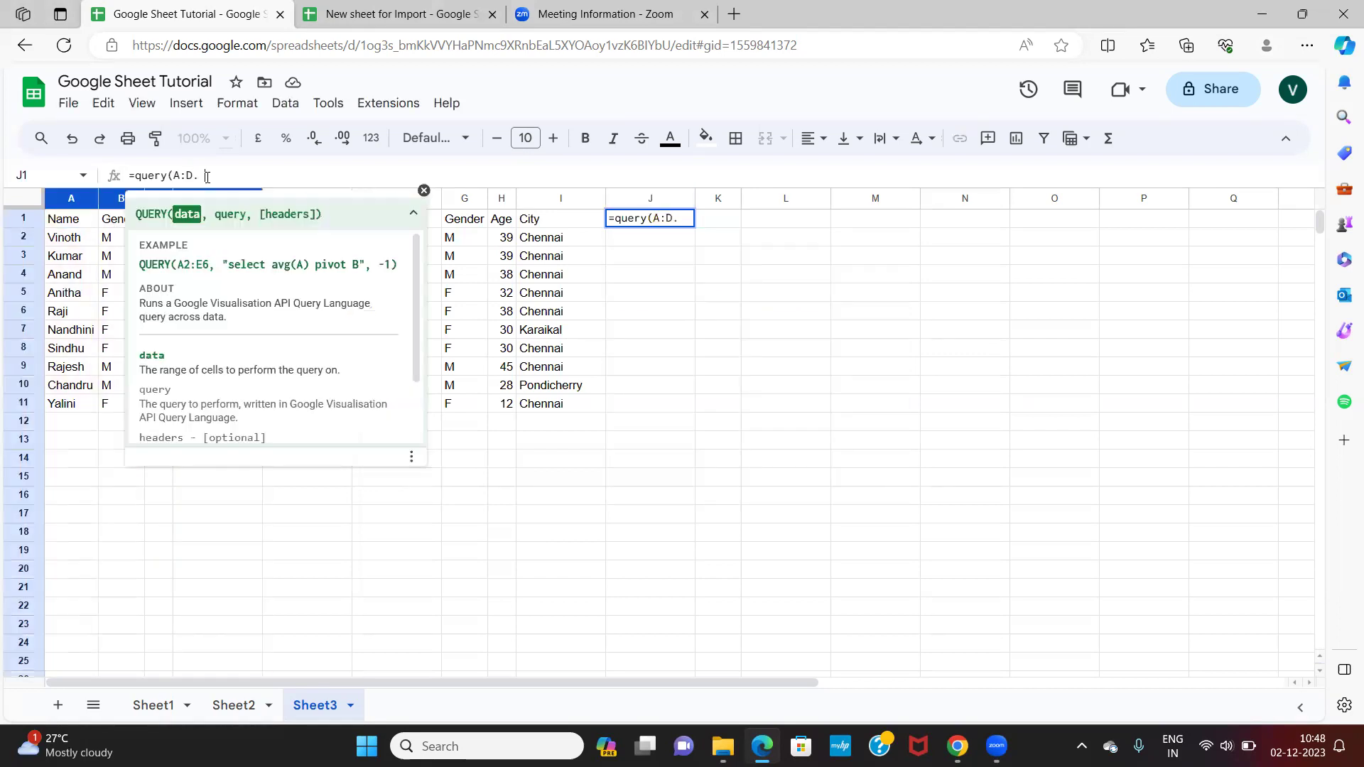
pyautogui.press('BackSpace')
pyautogui.write(', ')
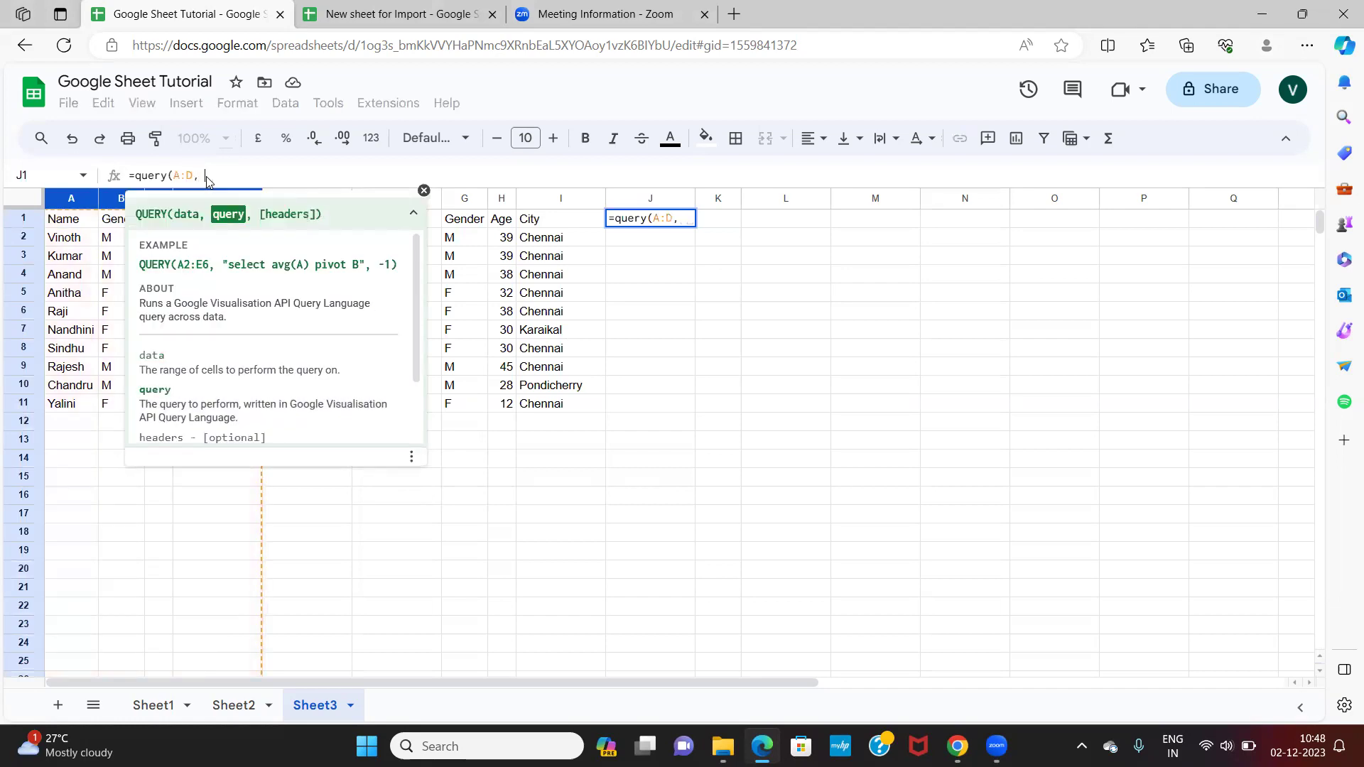
# Complete the J1 formula with the query "Select A, B, D" and 1 header row.
pyautogui.write('"')
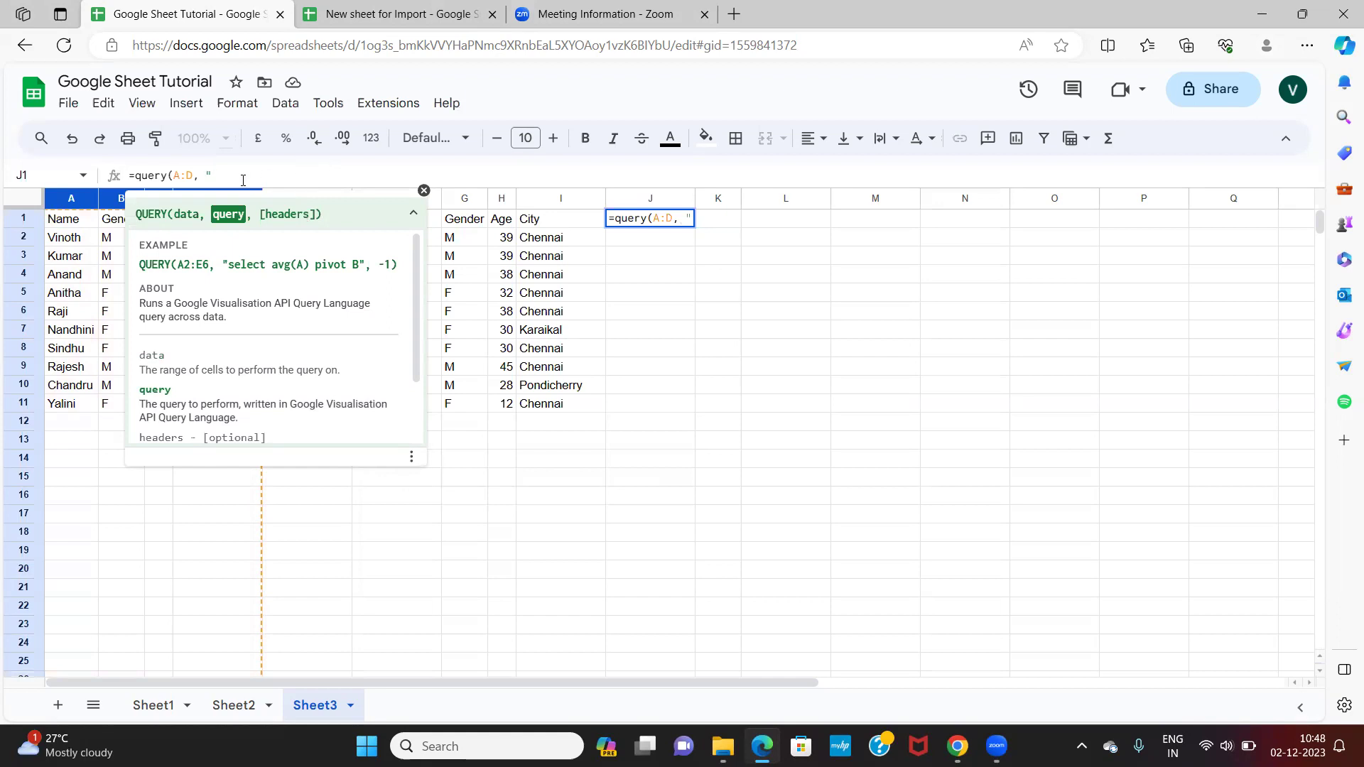
pyautogui.write('Select A')
pyautogui.write(', B')
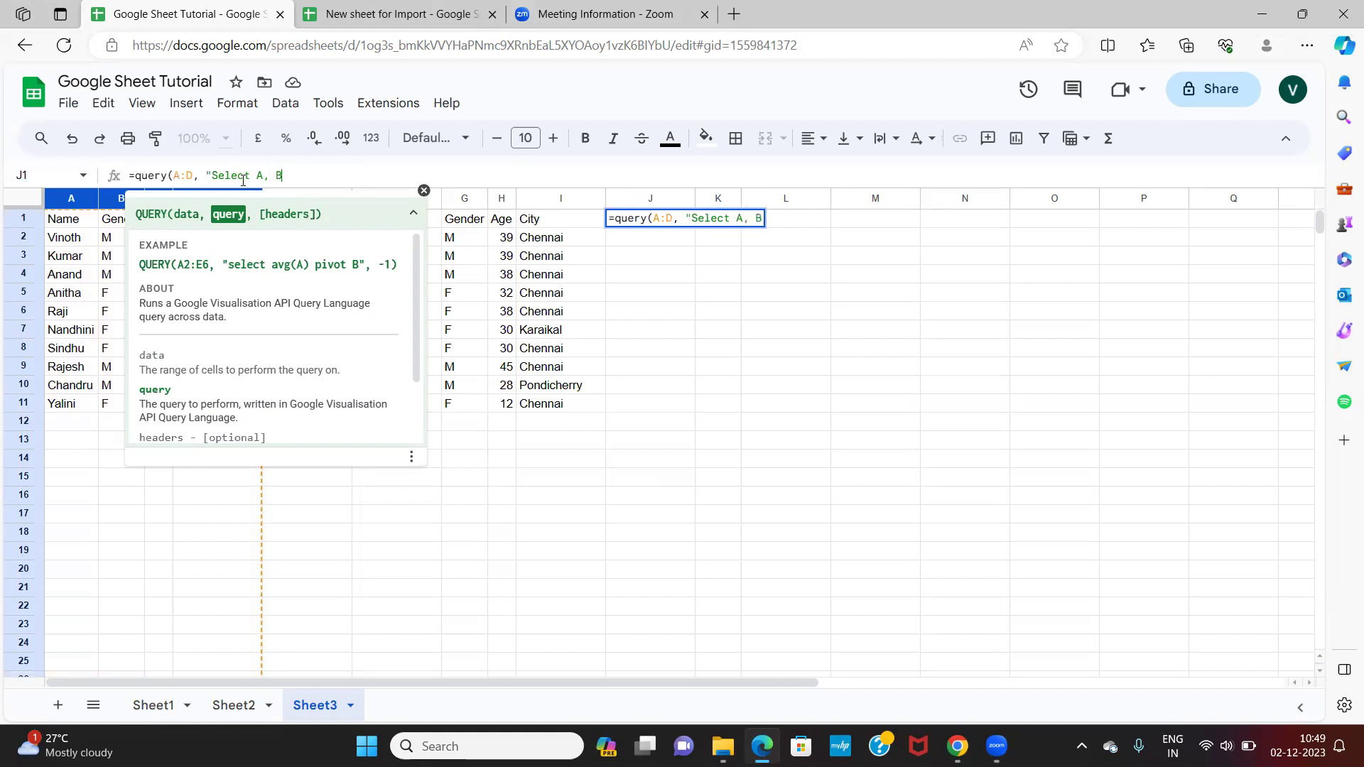
pyautogui.write(',')
pyautogui.click(424, 190)
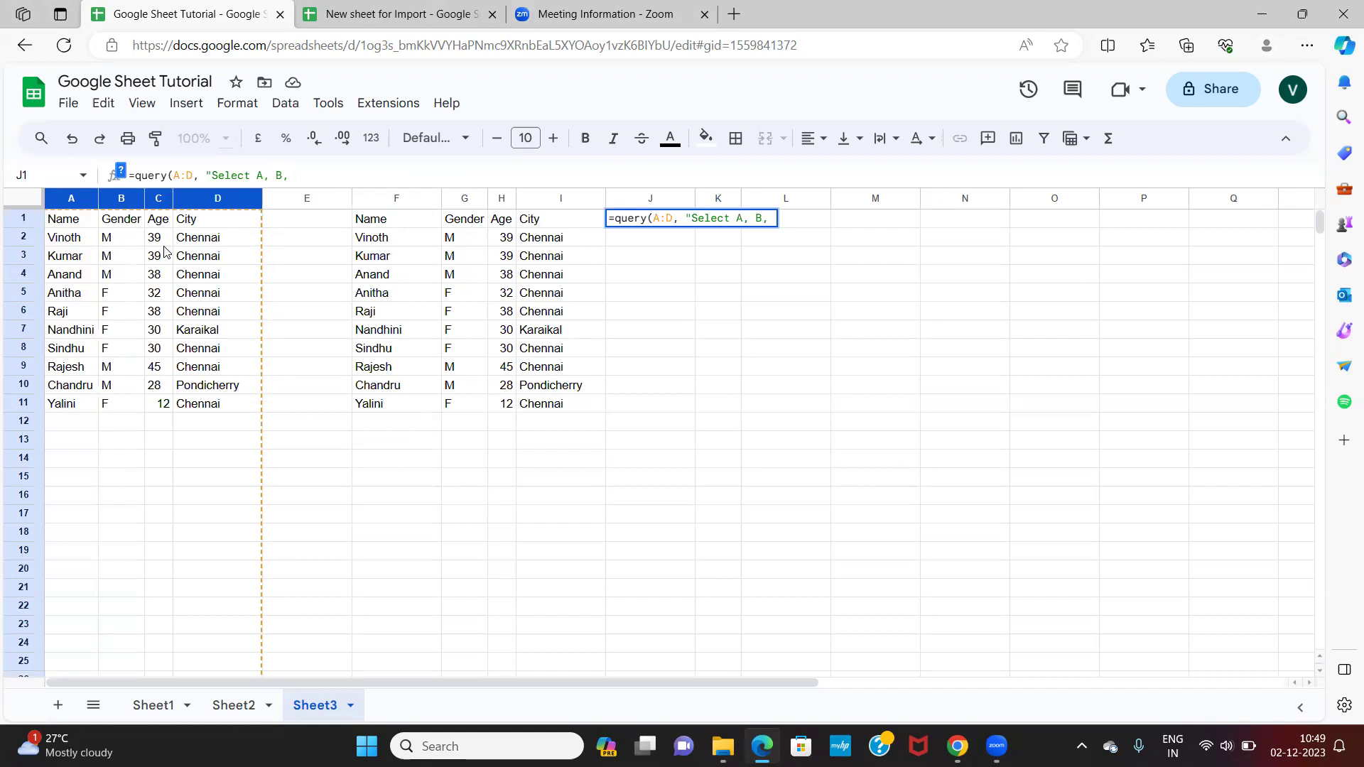
pyautogui.write('D",')
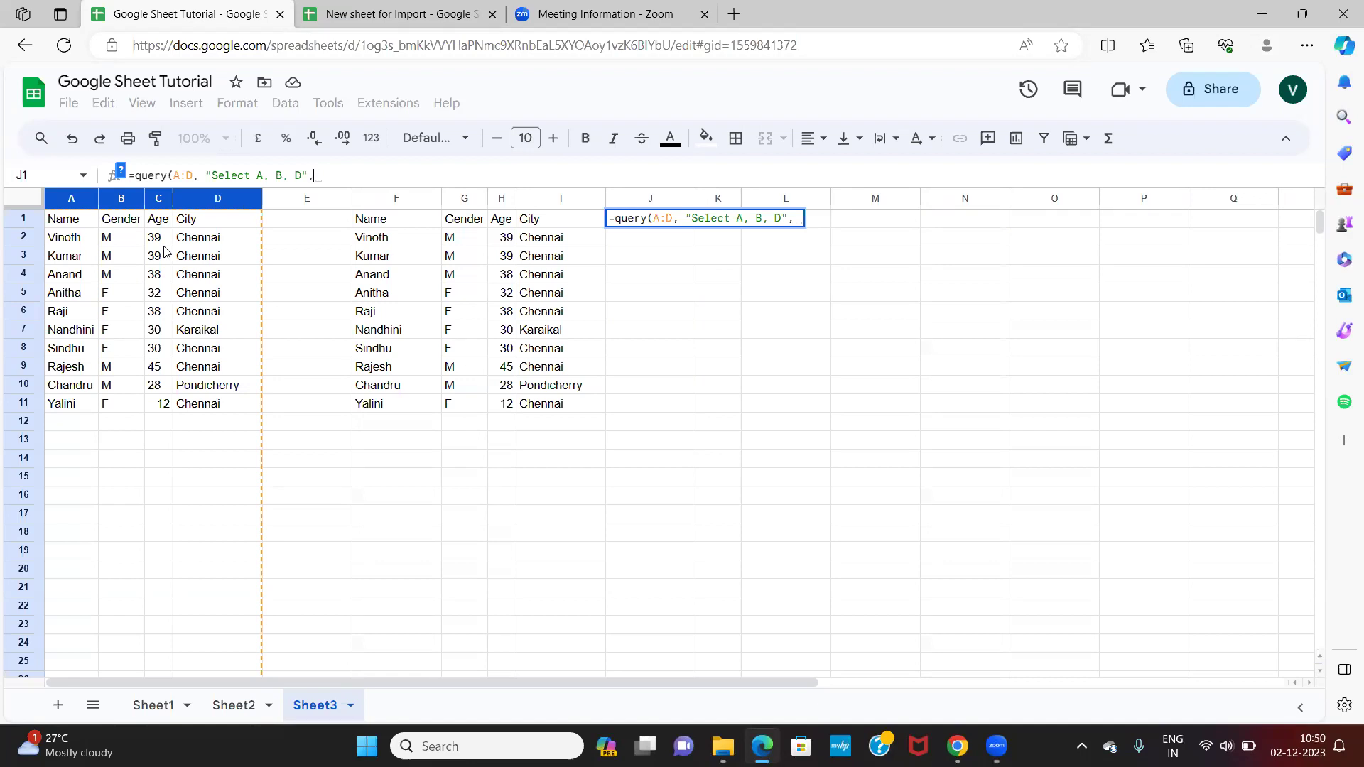
pyautogui.write('1')
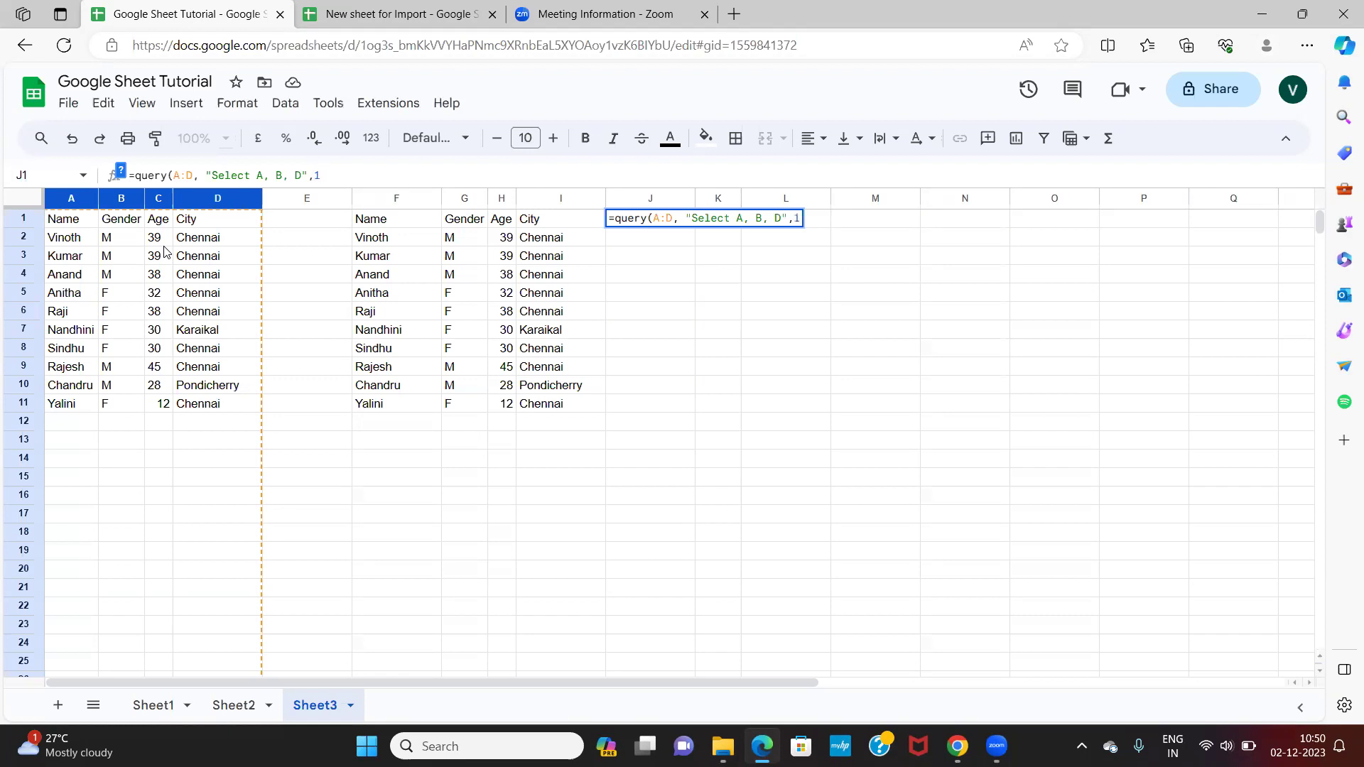
pyautogui.write(')')
pyautogui.press('Return')
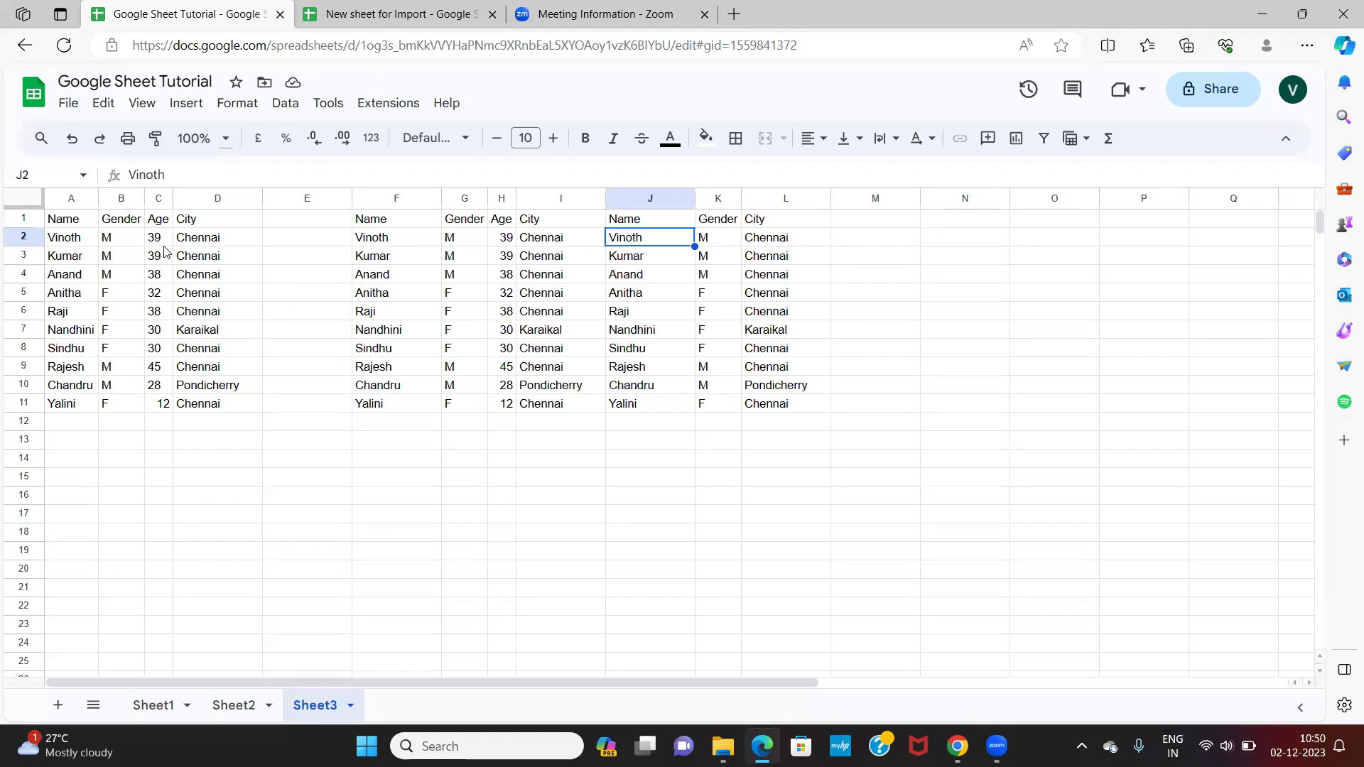
# Start a QUERY formula in M1 with columns A:D as its data range and a query text beginning with "Select".
pyautogui.press('Up')
pyautogui.press('Right')
pyautogui.press('Right')
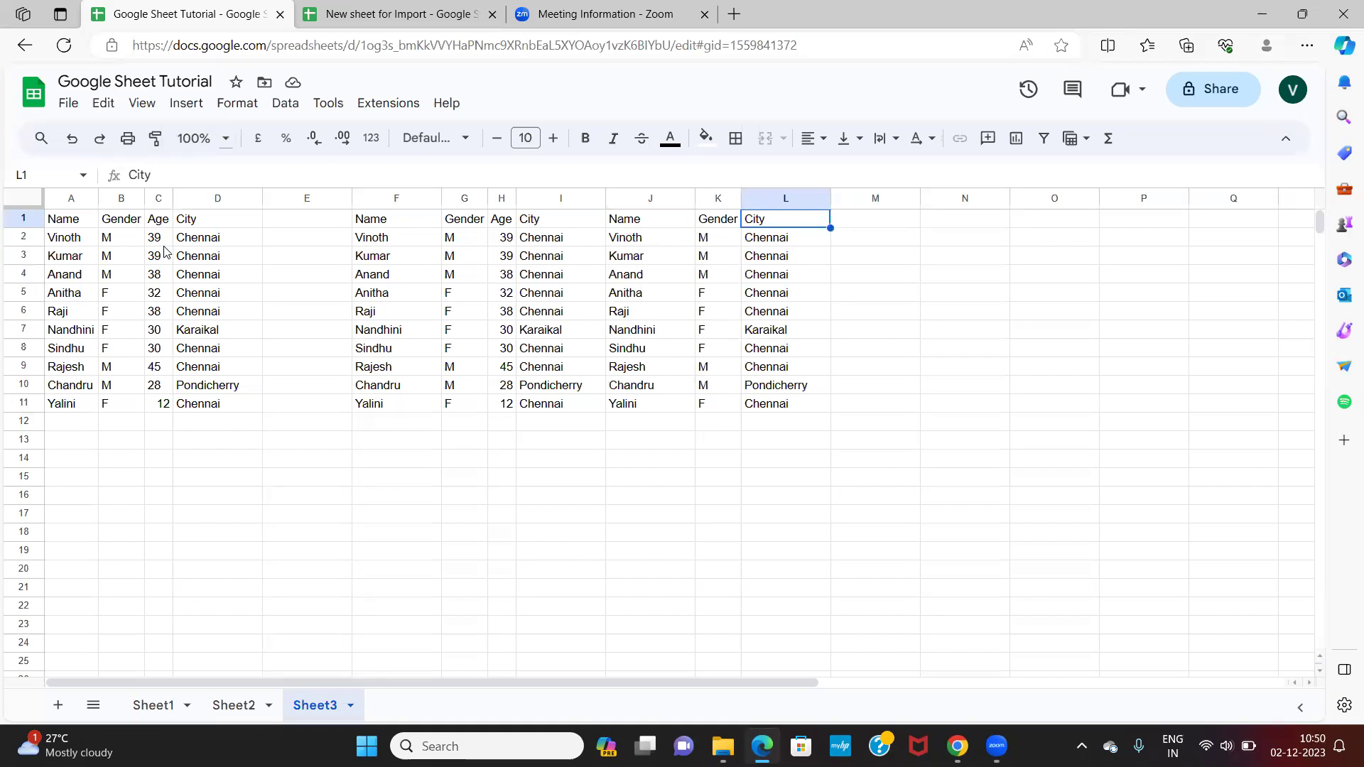
pyautogui.press('Right')
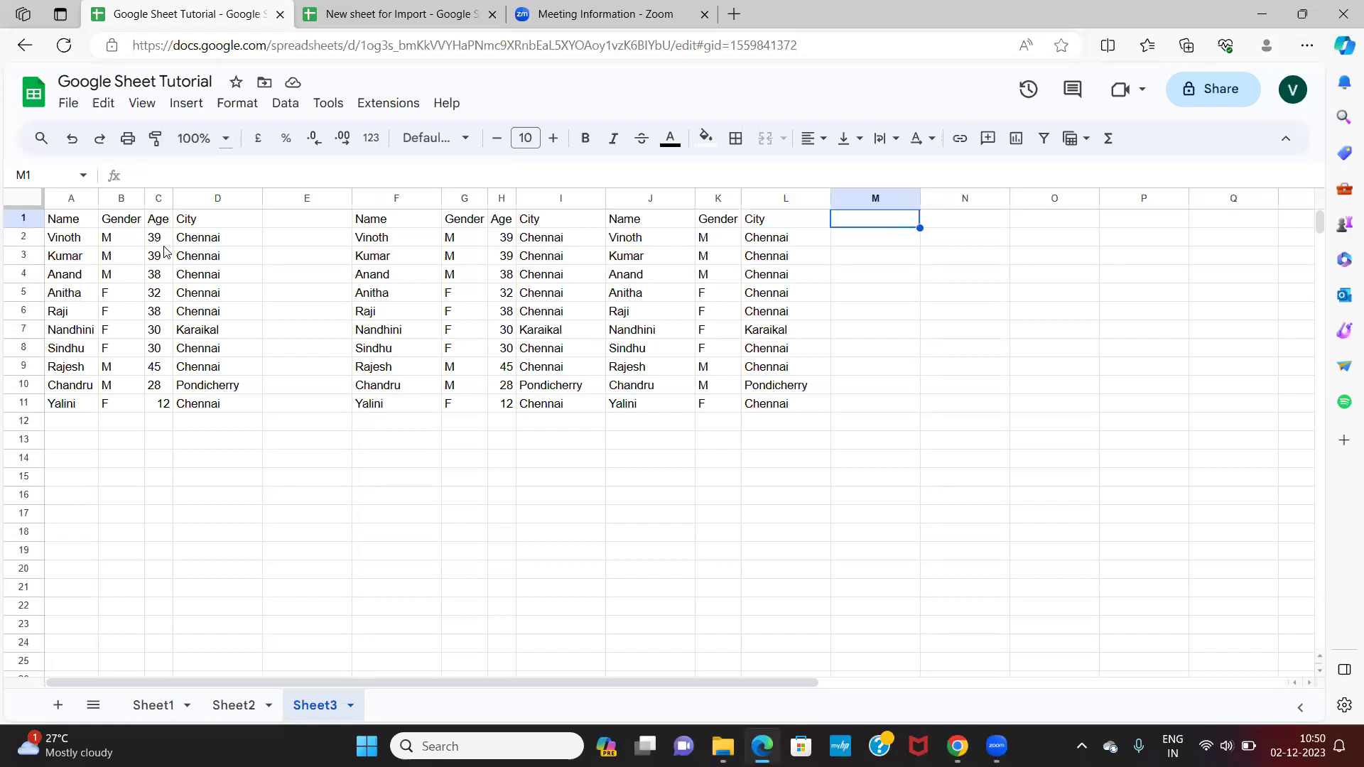
pyautogui.write('=q')
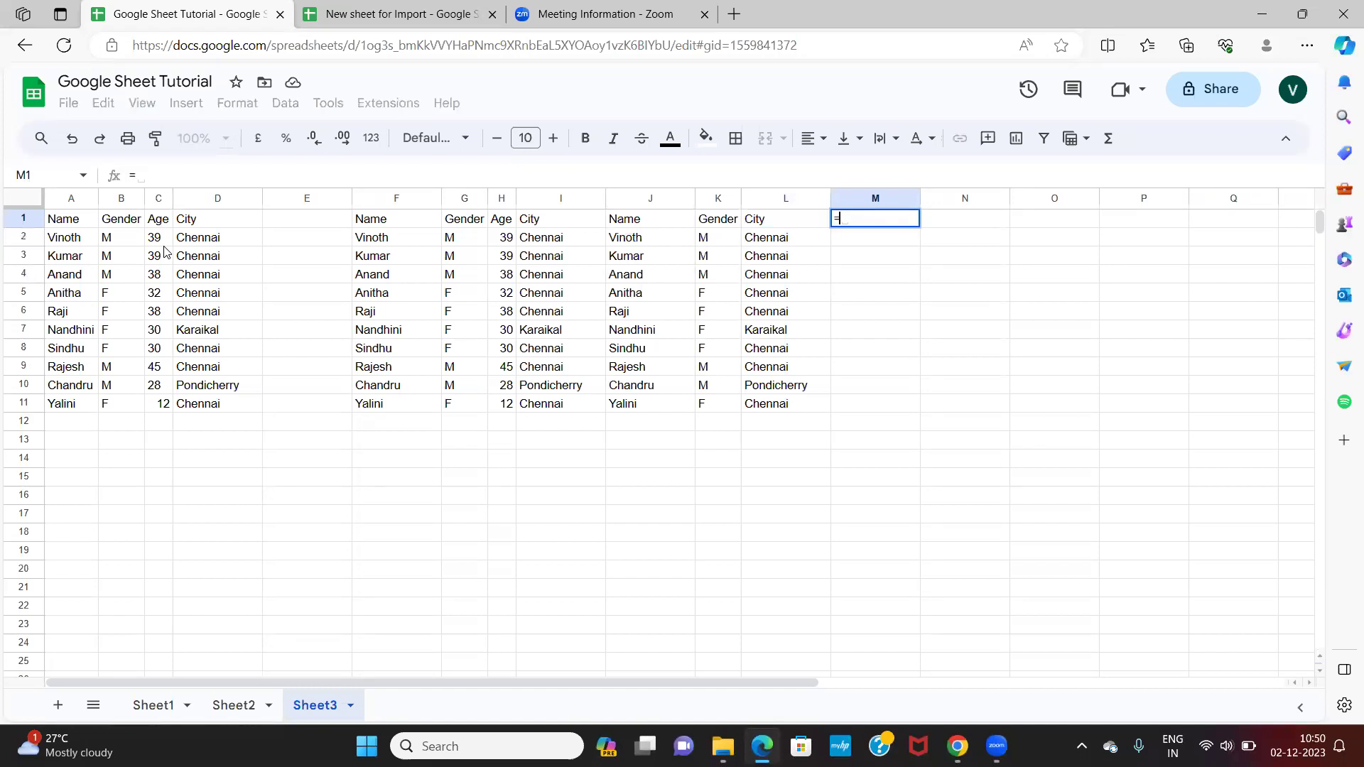
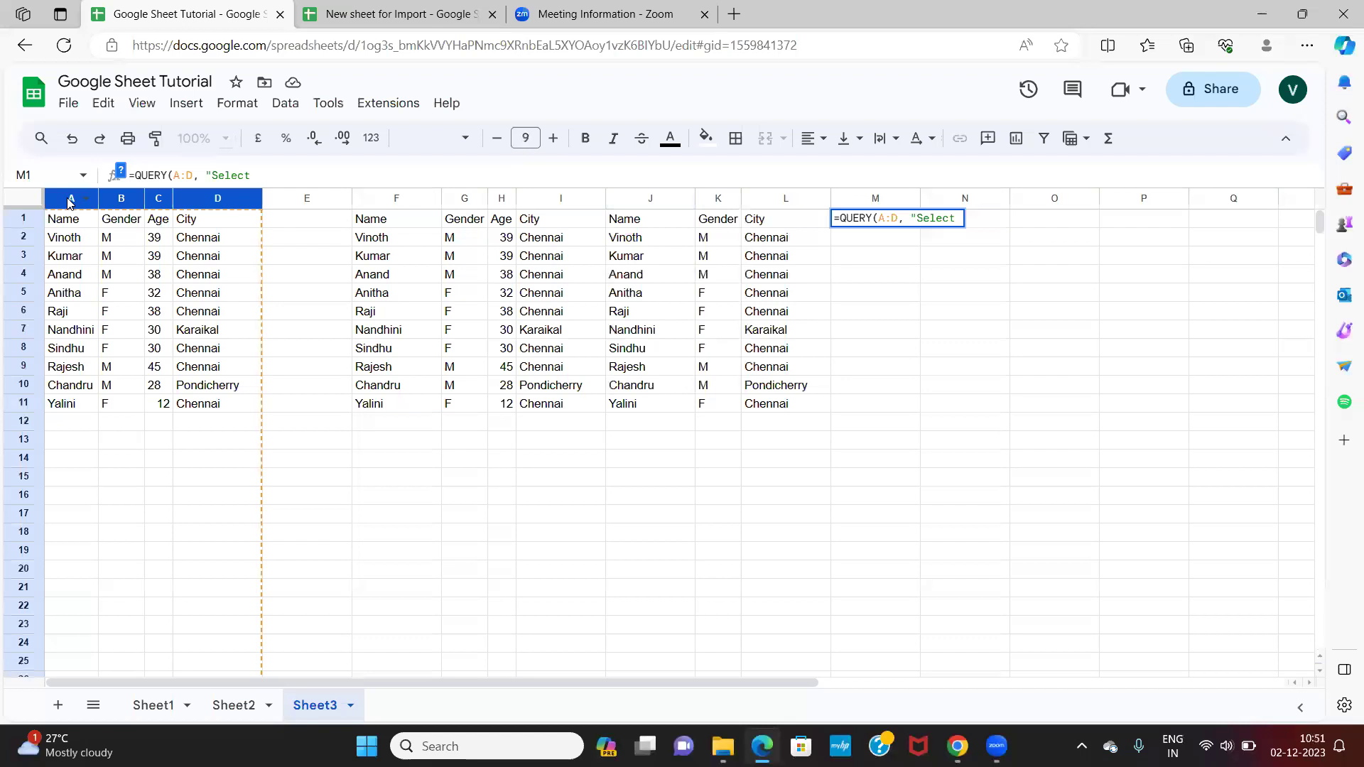
pyautogui.click(68, 199)
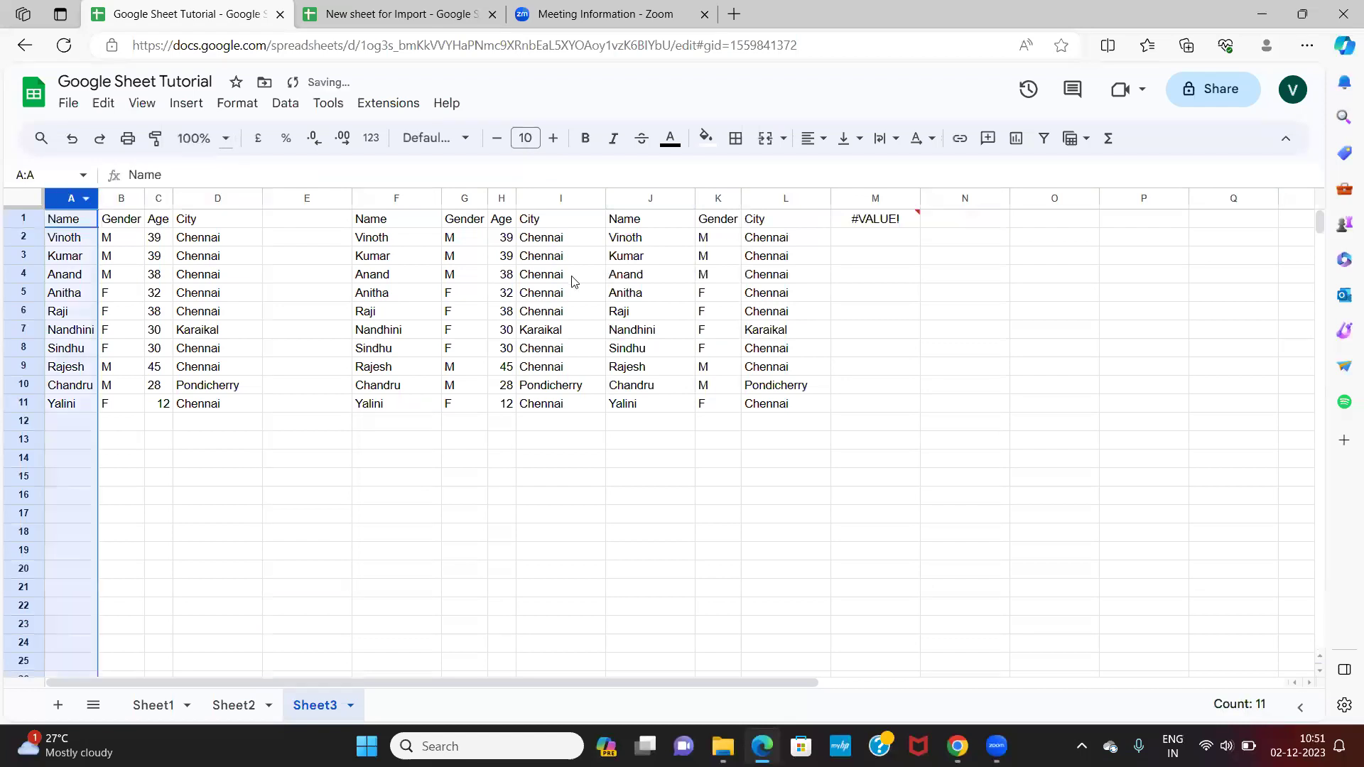
pyautogui.click(881, 218)
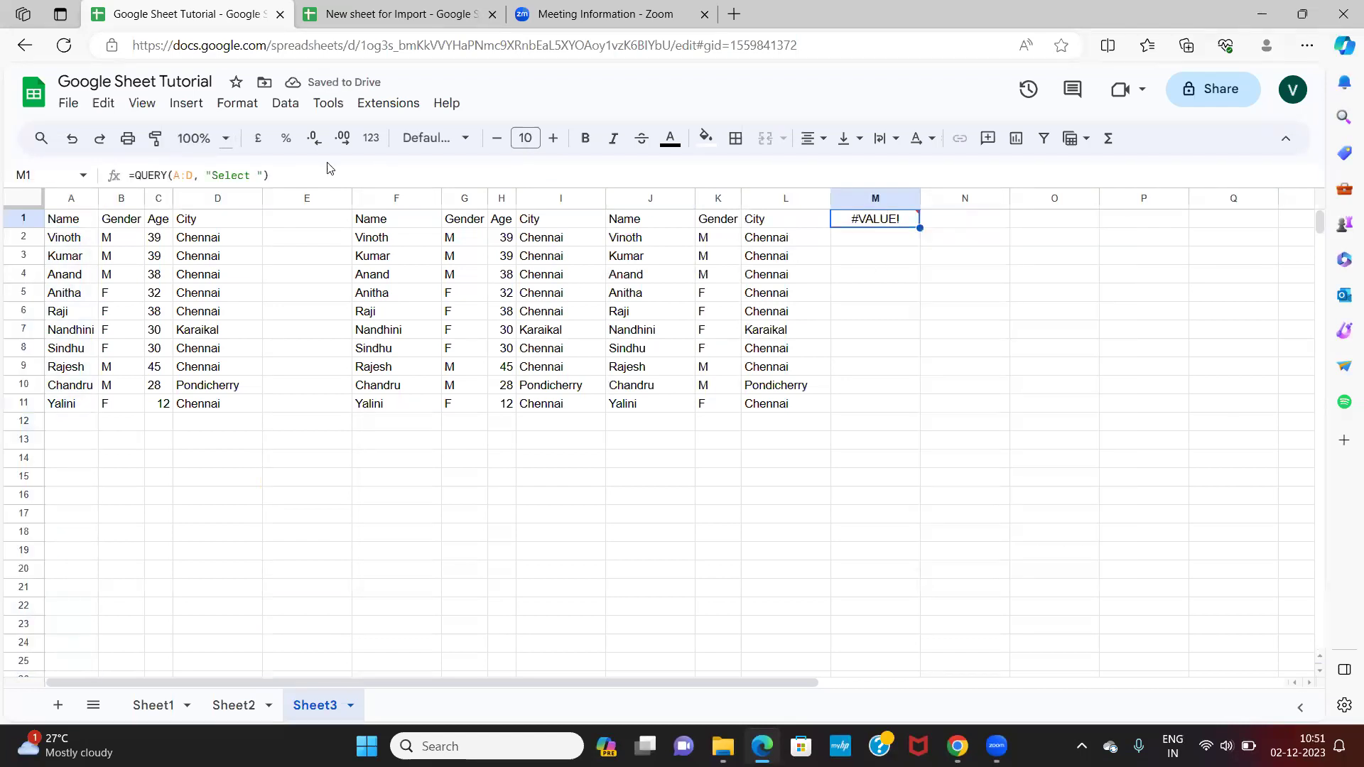
pyautogui.click(239, 174)
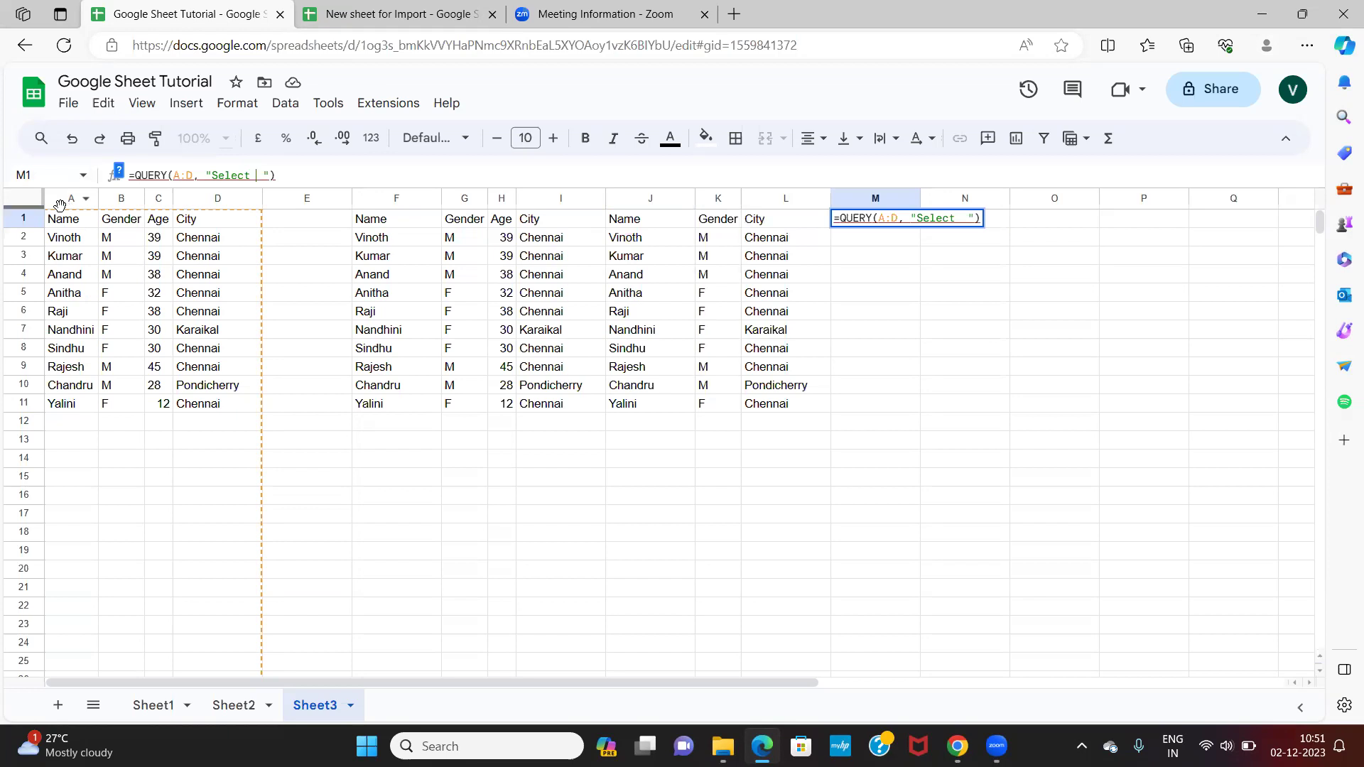
pyautogui.write('A')
pyautogui.write(',')
pyautogui.press('BackSpace')
pyautogui.press('BackSpace')
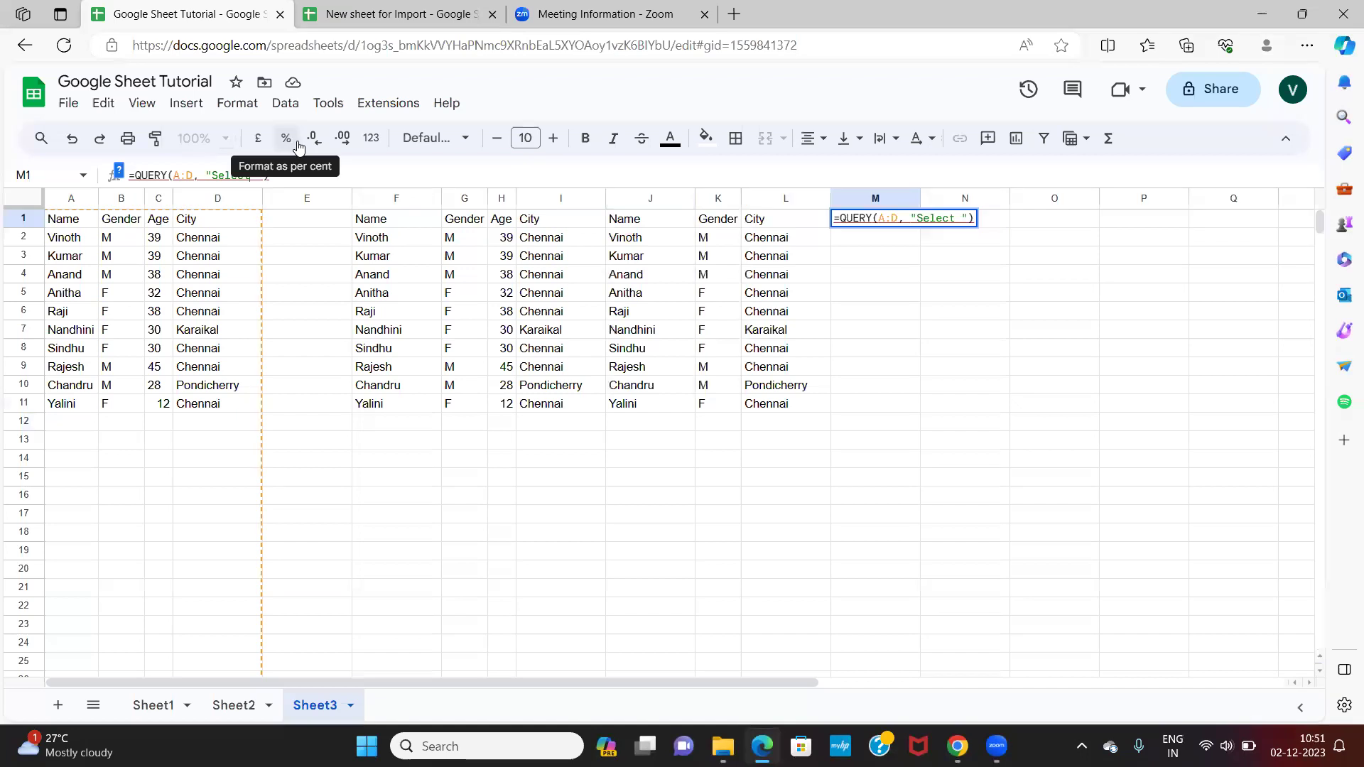
pyautogui.click(284, 176)
pyautogui.press('BackSpace')
pyautogui.press('BackSpace')
pyautogui.press('BackSpace')
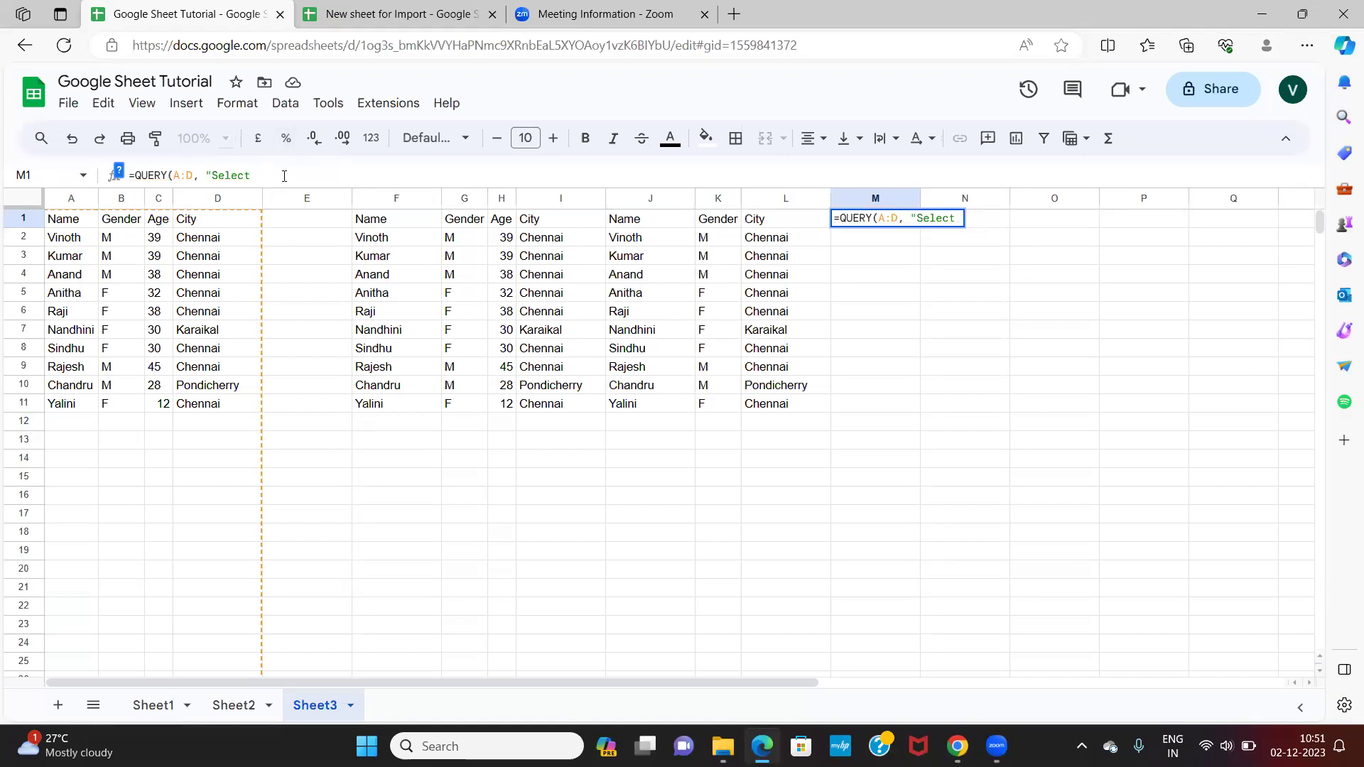
# Extend the query text in the M1 formula to "Select A, B Where B='M'".
pyautogui.write('A, b')
pyautogui.press('BackSpace')
pyautogui.write('B Wher')
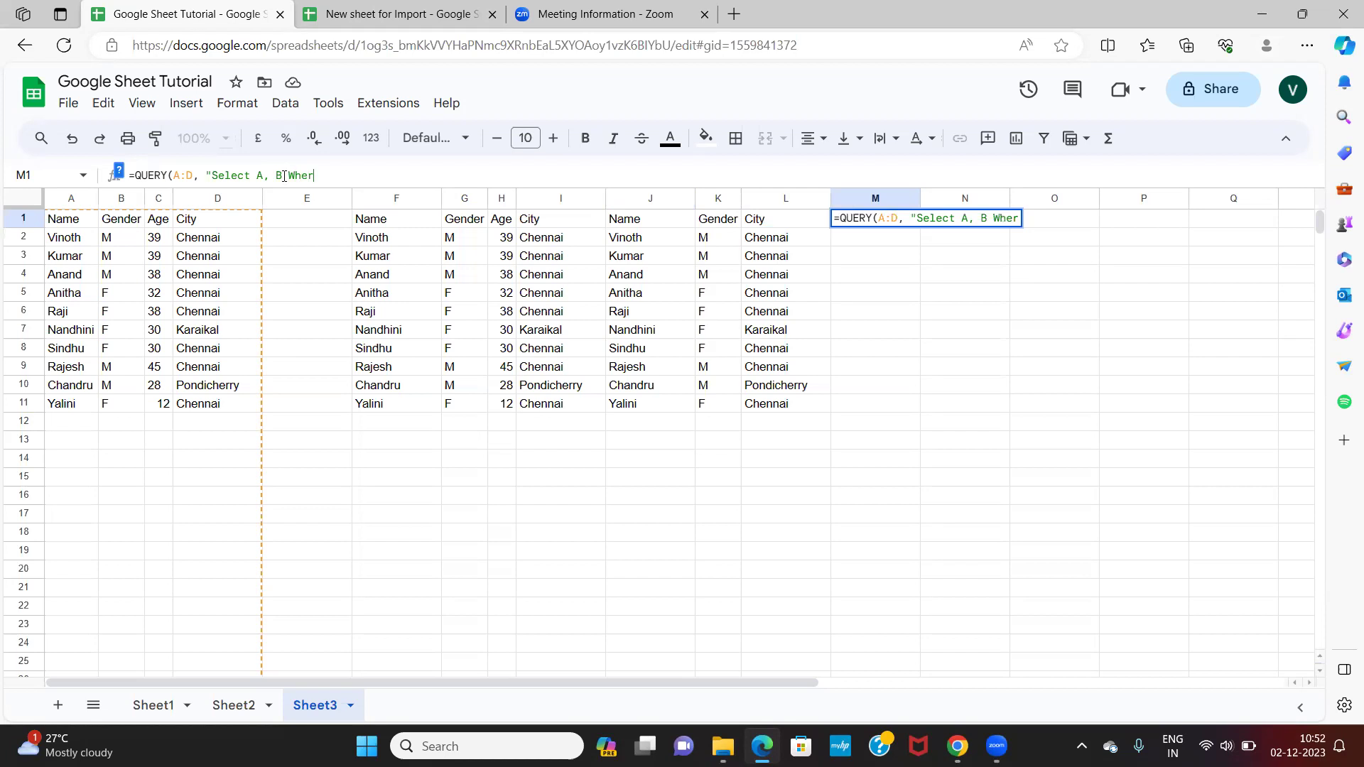
pyautogui.write('eb')
pyautogui.press('BackSpace')
pyautogui.write("B='m'")
pyautogui.press('BackSpace')
pyautogui.press('BackSpace')
pyautogui.write("M'")
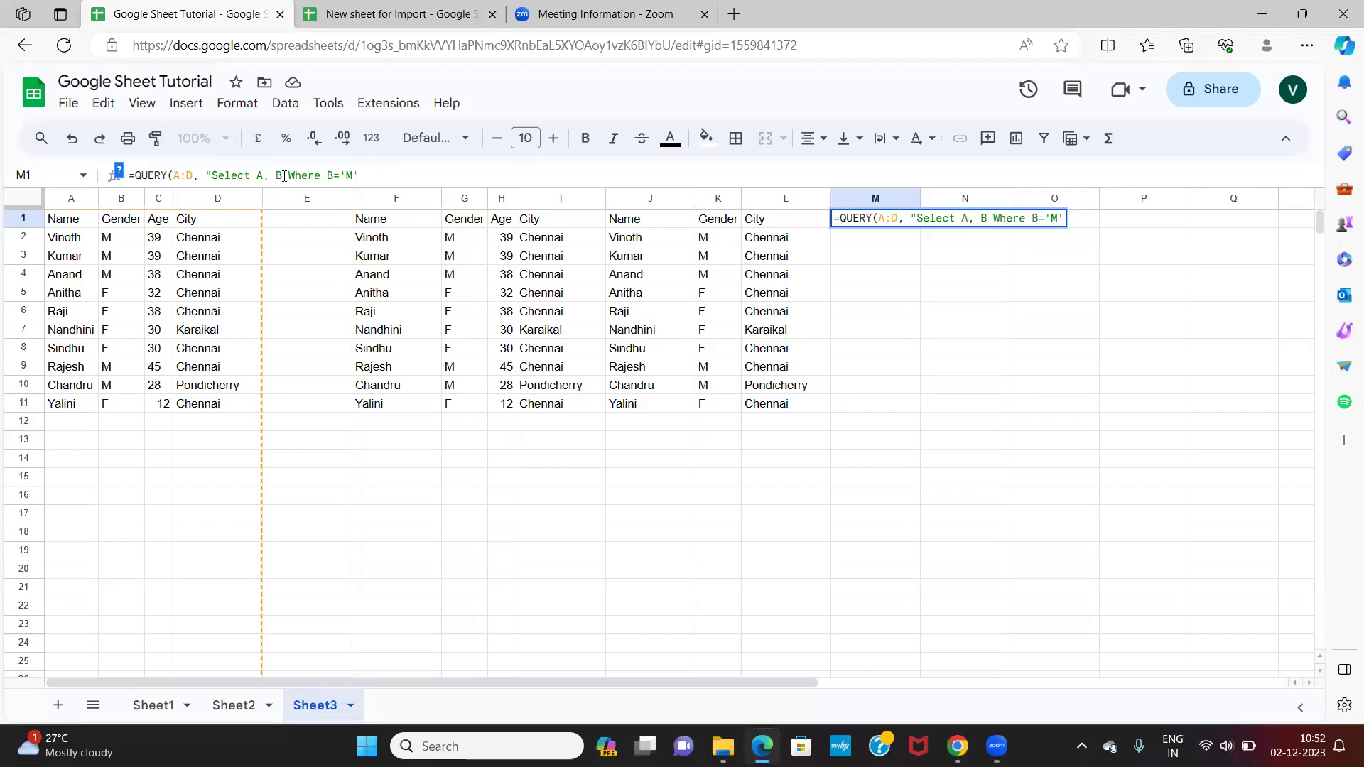
# Close the query text in M1, set 1 header row and enter the formula.
pyautogui.write('"')
pyautogui.write(',1')
pyautogui.write(')')
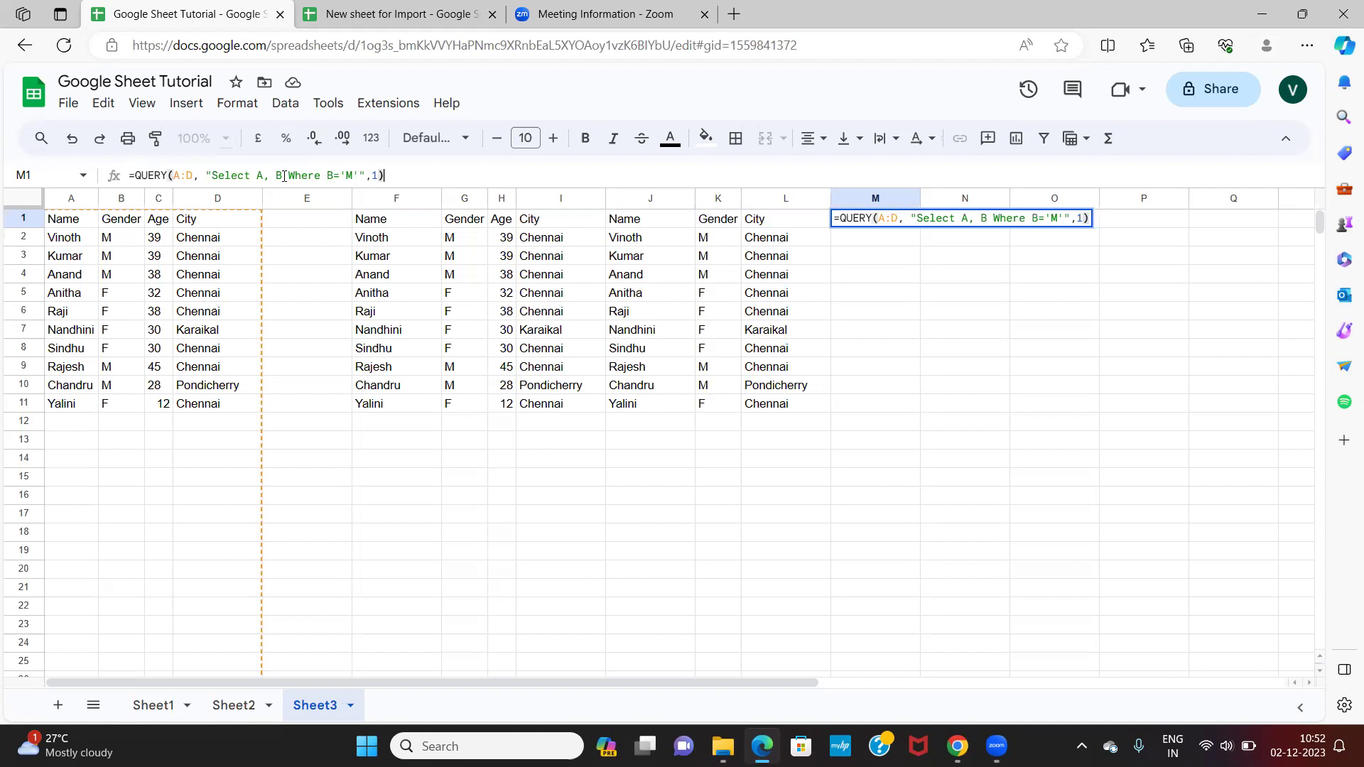
pyautogui.press('Return')
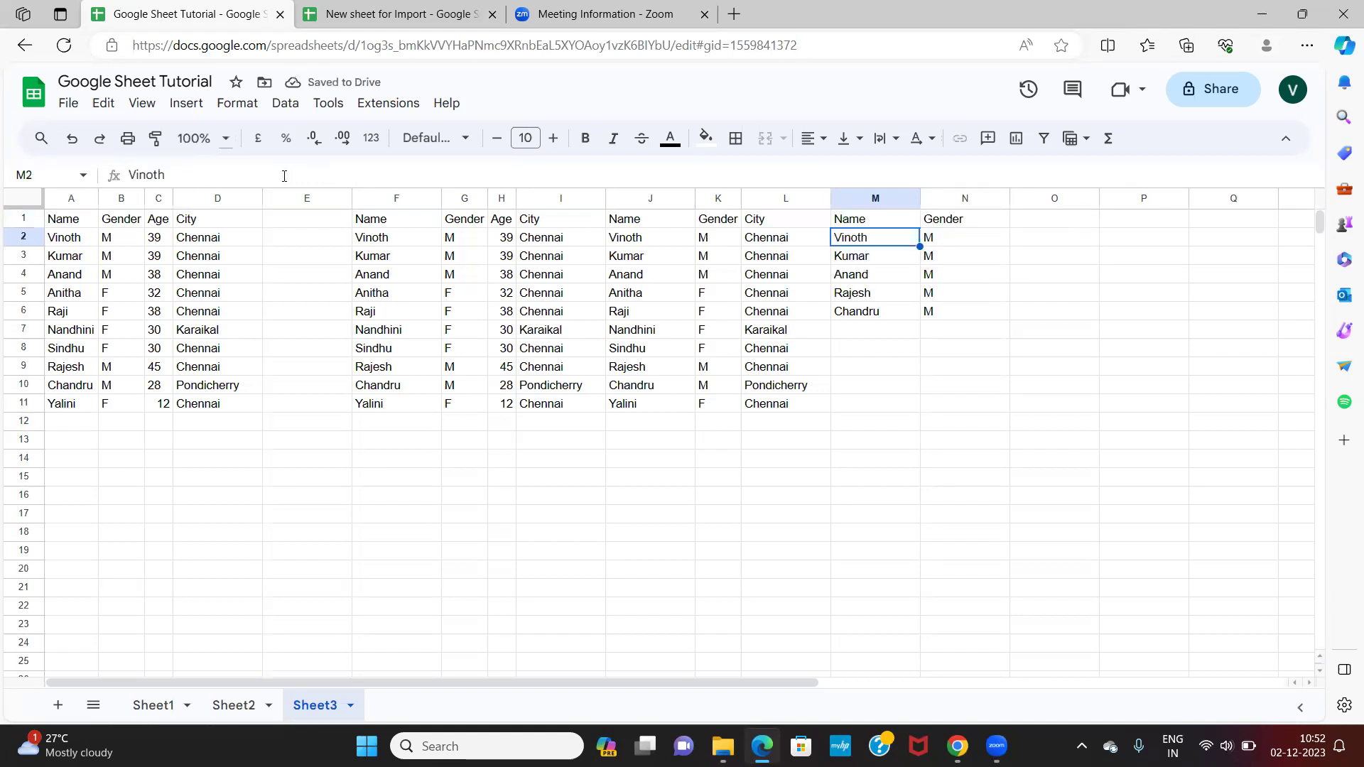
# Enter a new person's name in A12, the first empty row of the source table.
pyautogui.press('Down')
pyautogui.press('Down')
pyautogui.press('Down')
pyautogui.press('Down')
pyautogui.press('Down')
pyautogui.press('Down')
pyautogui.press('Down')
pyautogui.press('Down')
pyautogui.press('Down')
pyautogui.press('Down')
pyautogui.press('Down')
pyautogui.press('Down')
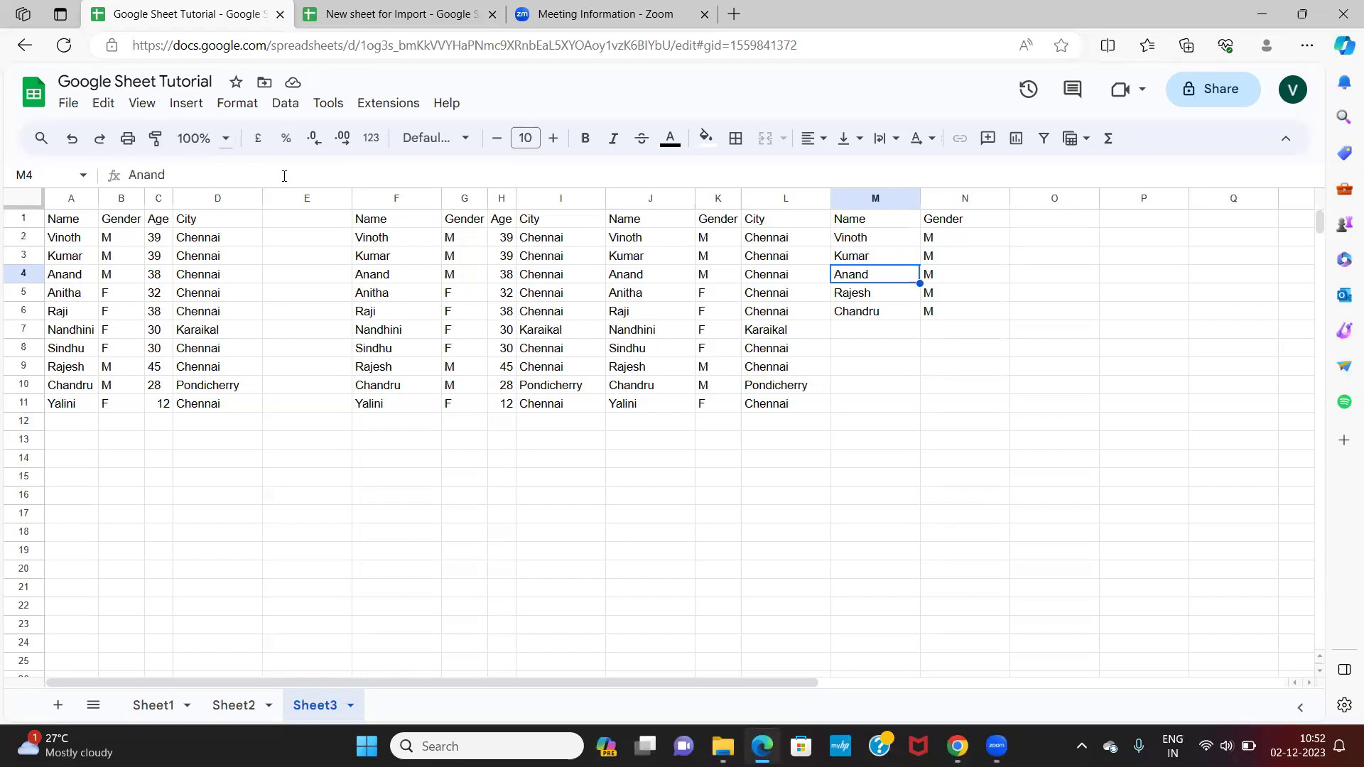
pyautogui.press('Down')
pyautogui.press('Down')
pyautogui.press('Down')
pyautogui.press('Up')
pyautogui.press('Up')
pyautogui.press('Up')
pyautogui.press('Up')
pyautogui.press('Up')
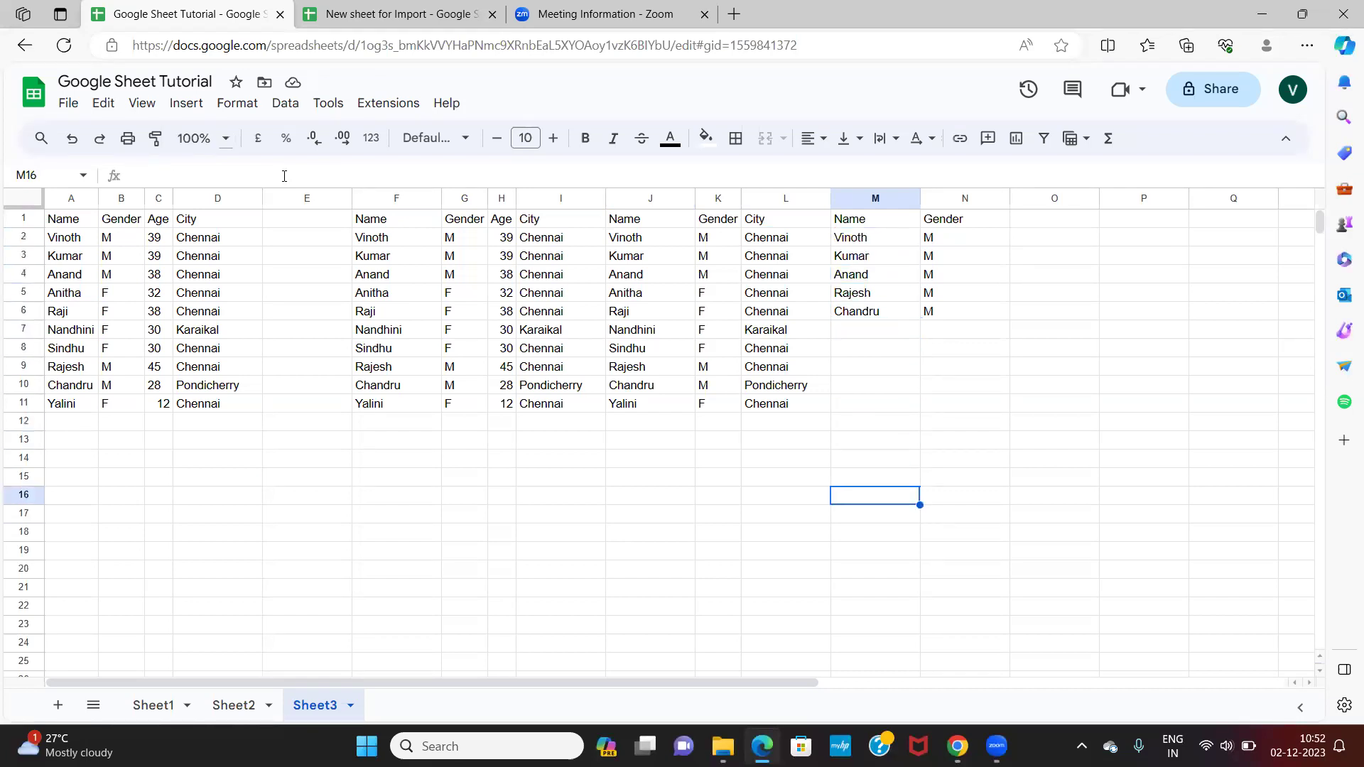
pyautogui.press('Left')
pyautogui.press('Left')
pyautogui.press('Left')
pyautogui.press('Left')
pyautogui.press('Left')
pyautogui.press('Left')
pyautogui.press('Left')
pyautogui.press('Left')
pyautogui.press('Left')
pyautogui.press('Left')
pyautogui.press('Left')
pyautogui.press('Left')
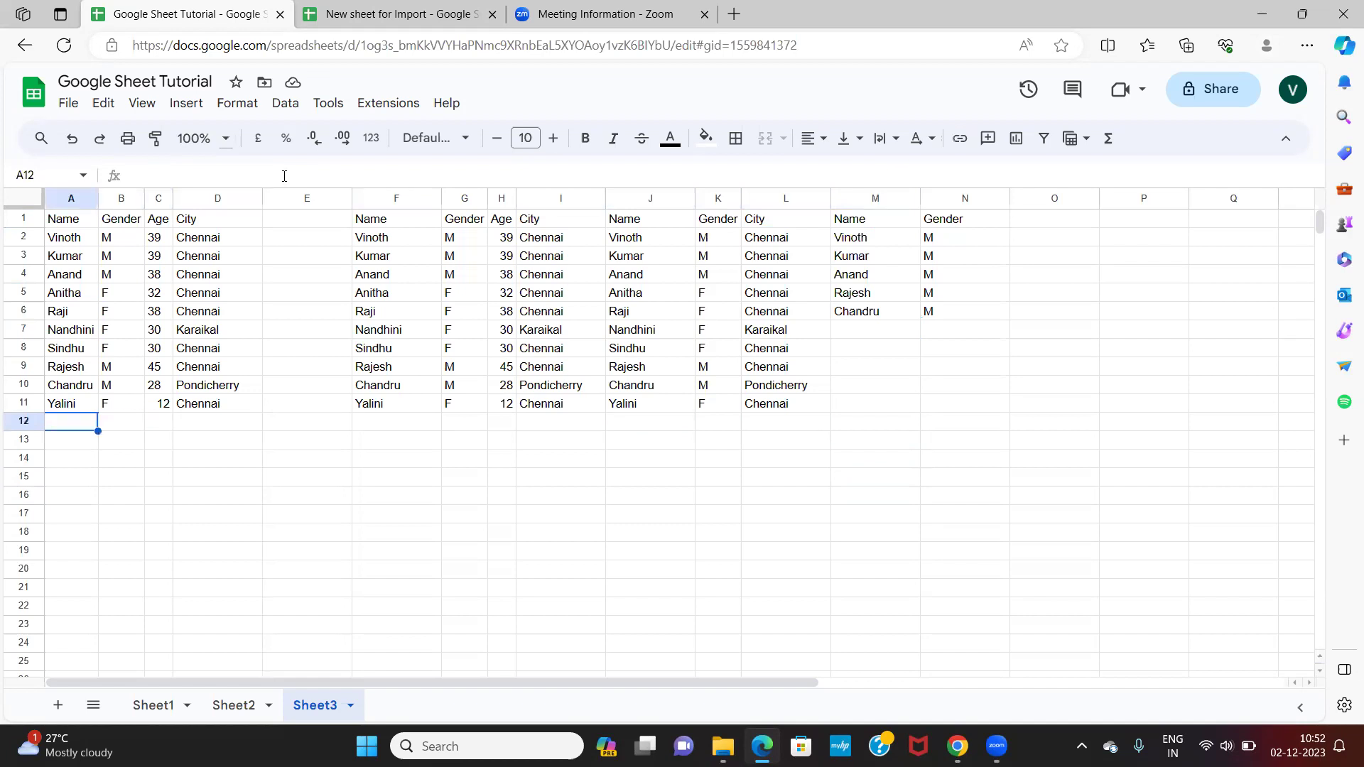
pyautogui.write('Illamar')
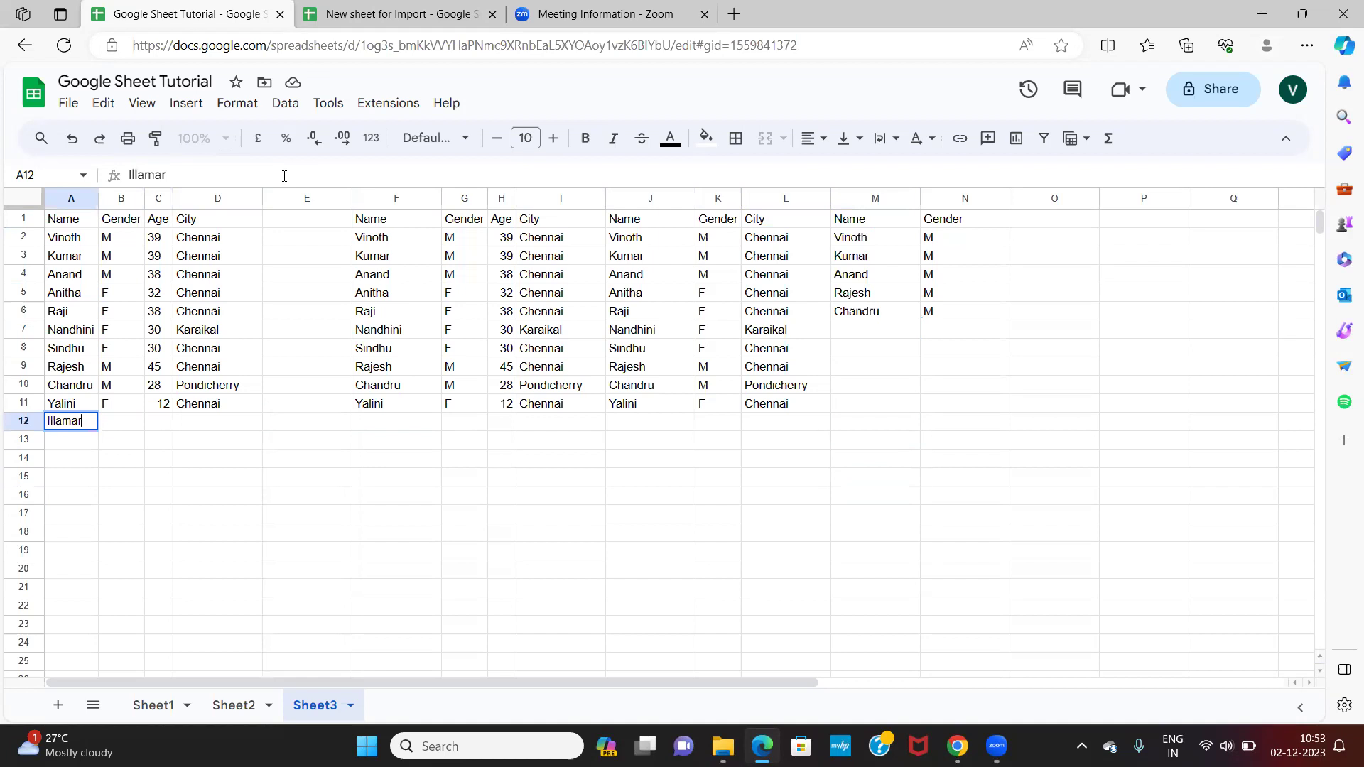
pyautogui.press('BackSpace')
pyautogui.press('BackSpace')
pyautogui.press('BackSpace')
pyautogui.press('BackSpace')
pyautogui.press('BackSpace')
pyautogui.press('BackSpace')
pyautogui.write('lamaran')
pyautogui.press('Return')
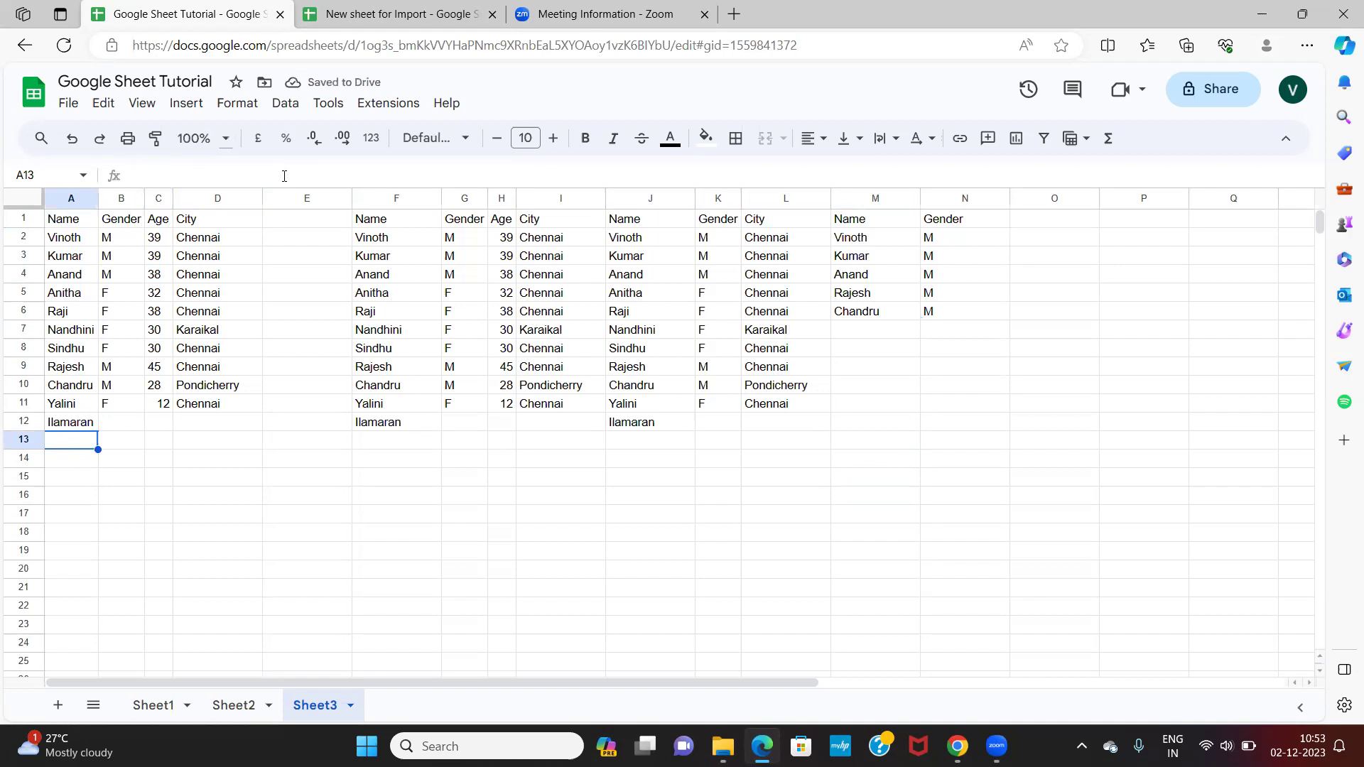
# Set the age in C12 to 7 and copy the city Chennai from D11 into D12.
pyautogui.press('Right')
pyautogui.press('Up')
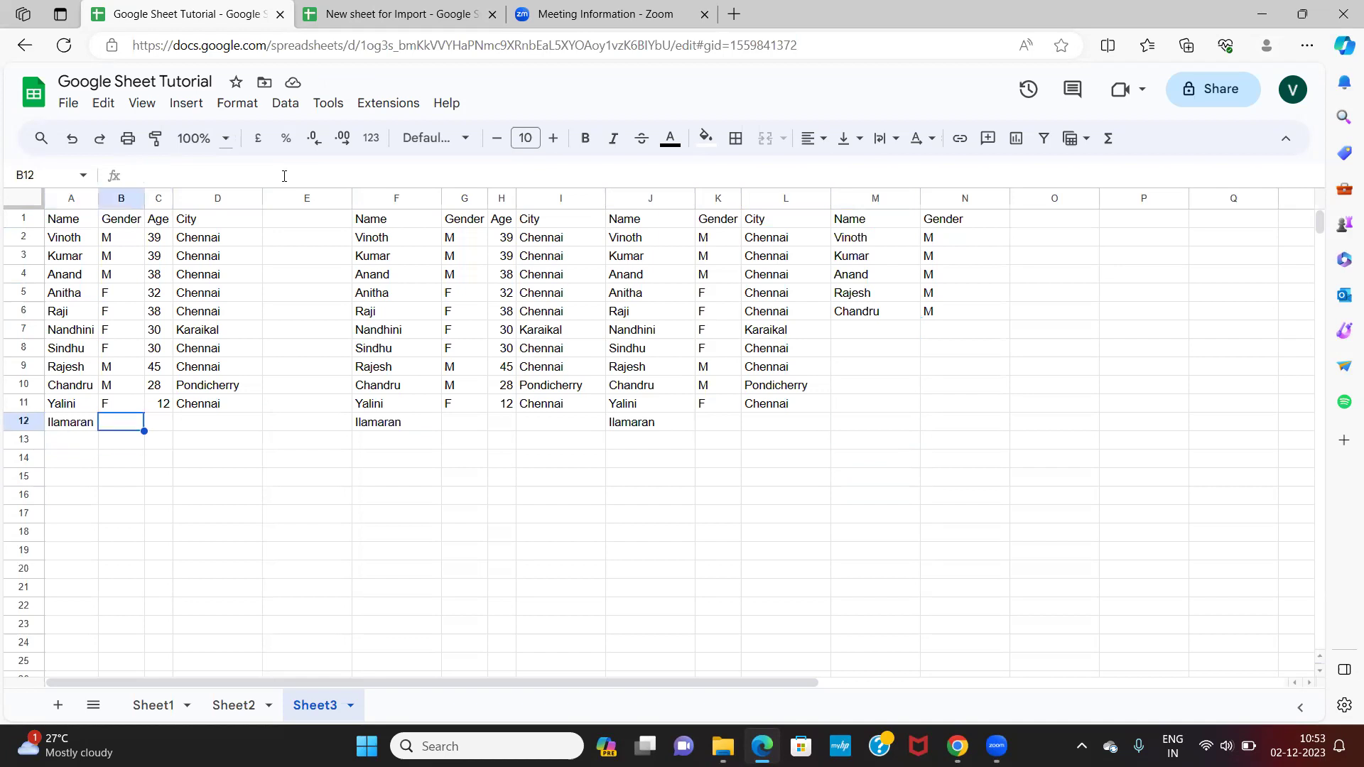
pyautogui.press('Right')
pyautogui.write('7')
pyautogui.press('Tab')
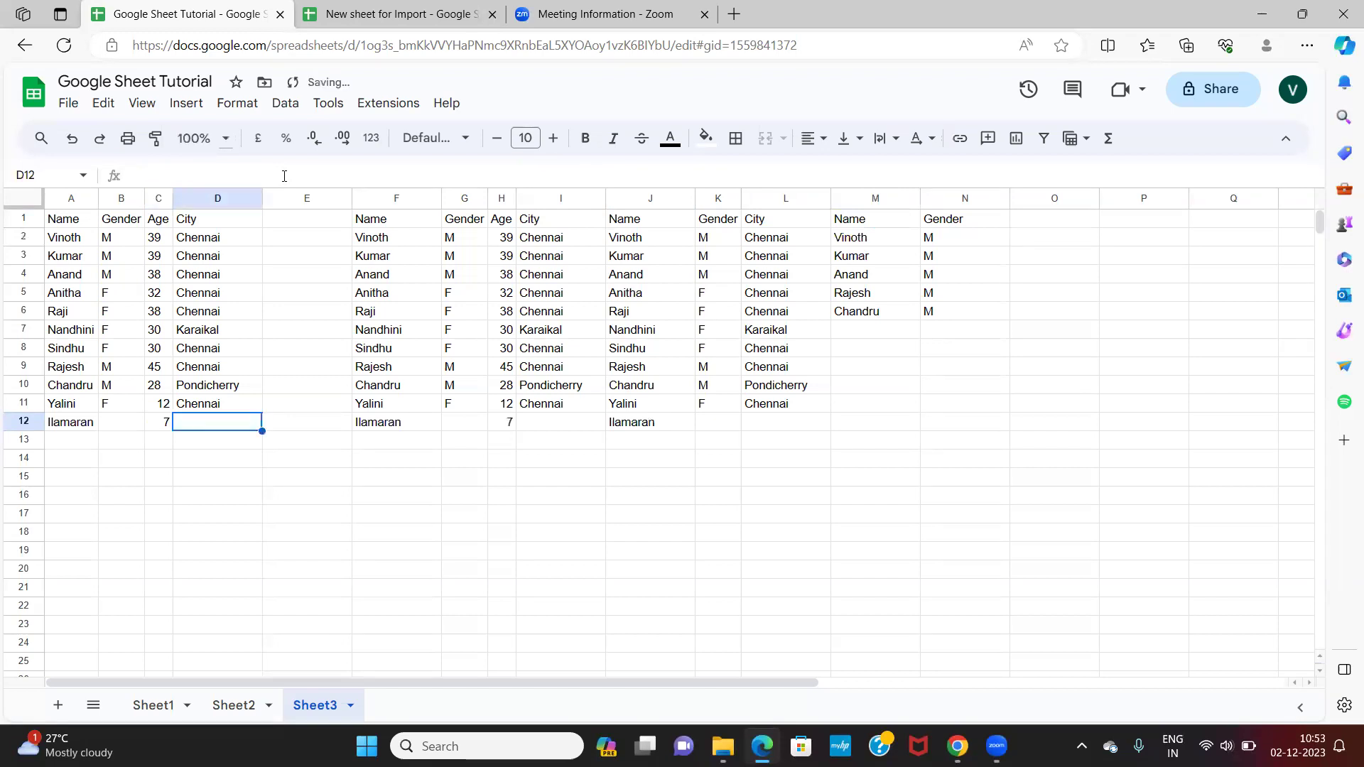
pyautogui.press('Up')
pyautogui.hotkey('ctrl', 'c')
pyautogui.press('Down')
pyautogui.hotkey('ctrl', 'v')
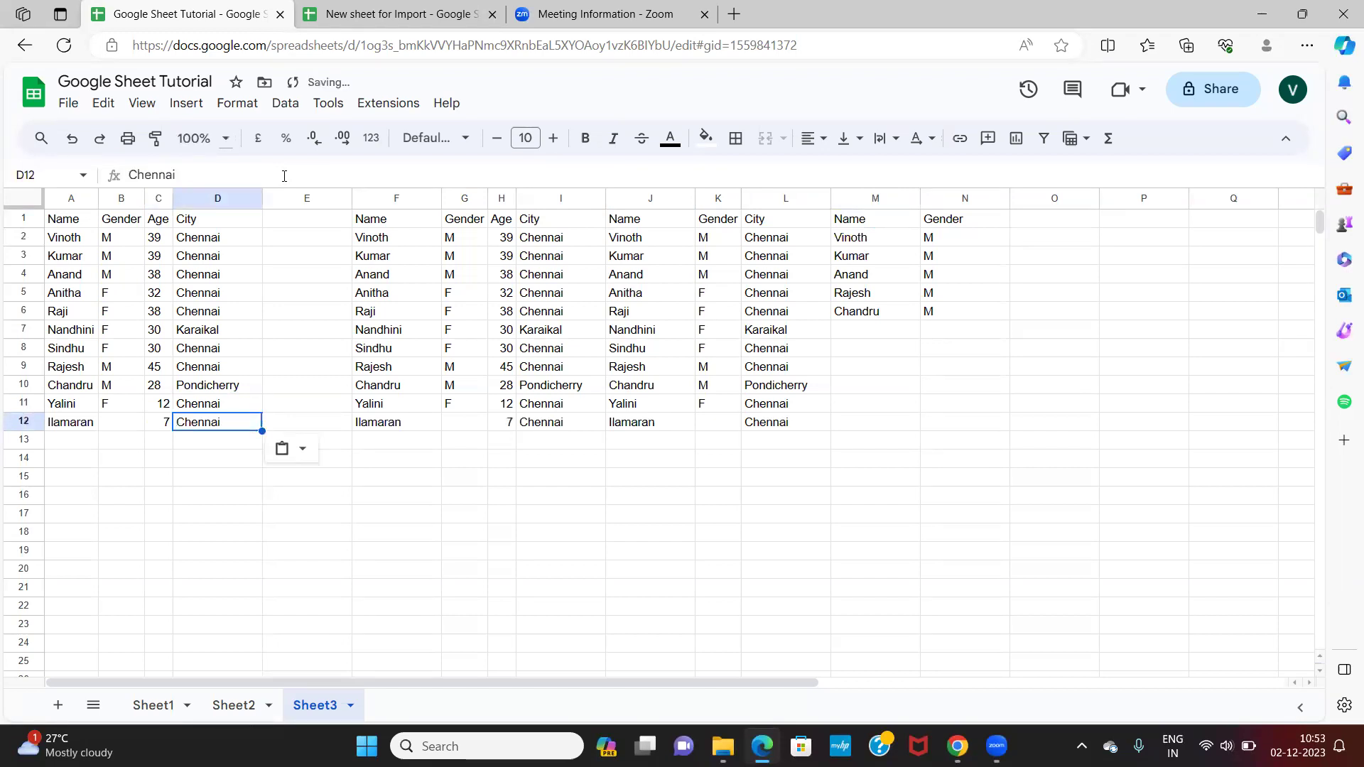
# Enter M as the gender in B12 to complete the new record.
pyautogui.press('Left')
pyautogui.press('Left')
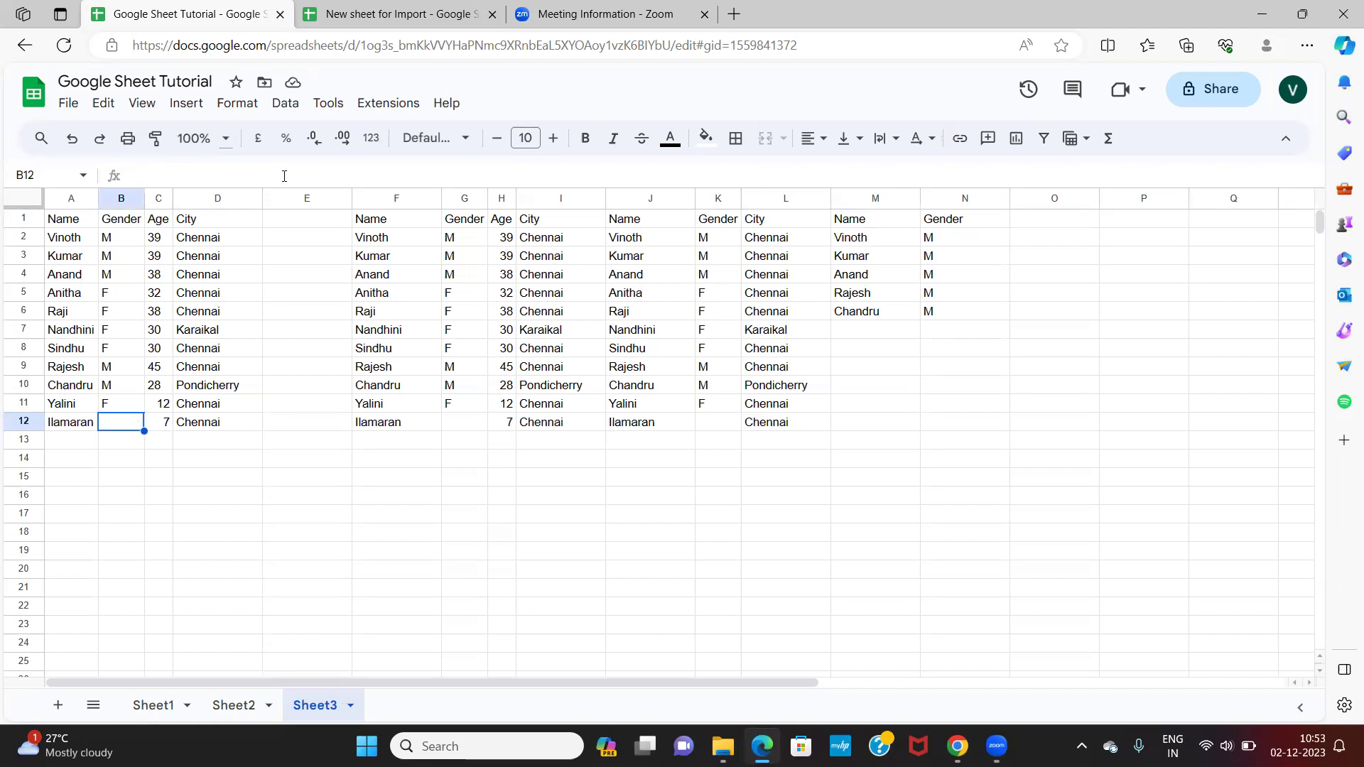
pyautogui.write('M')
pyautogui.press('Return')
# Enter another person's name in A13 and the age 9 in C13.
pyautogui.press('Left')
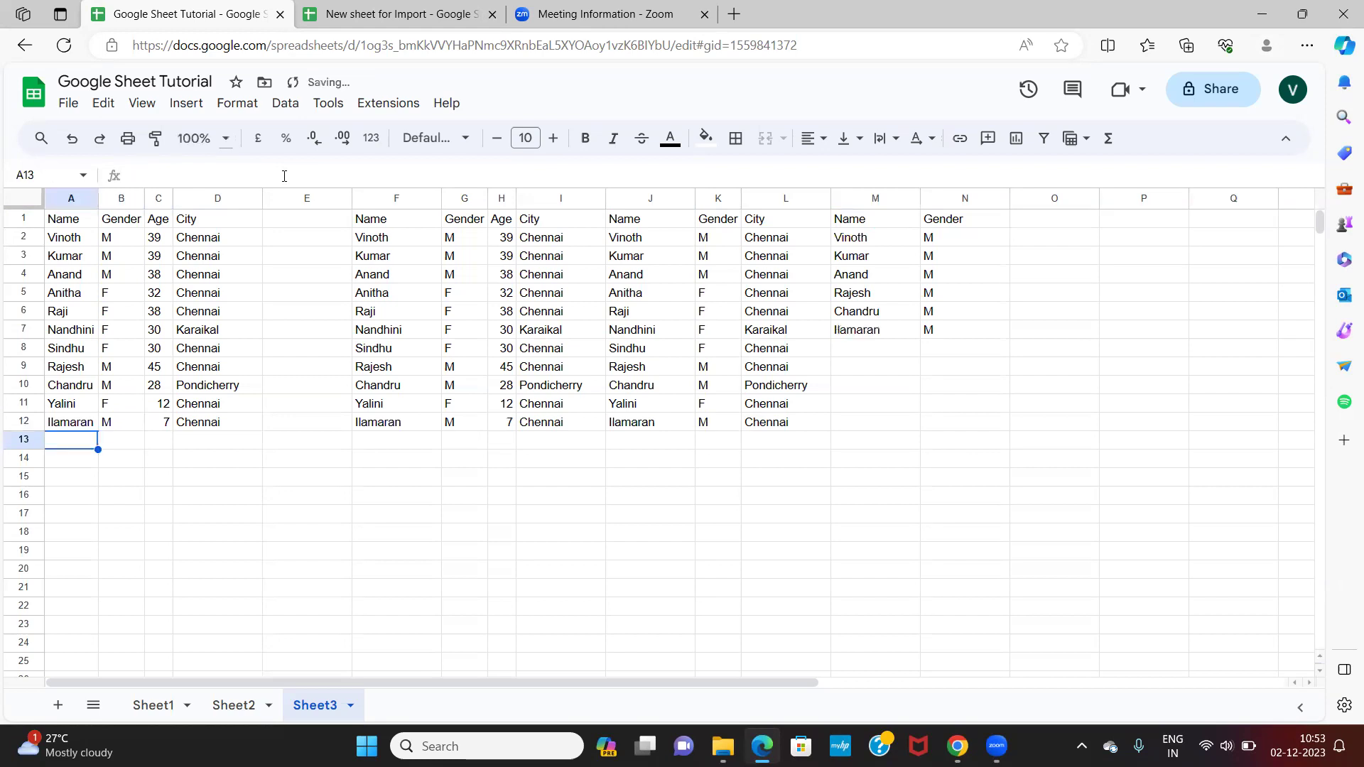
pyautogui.write('Jenita')
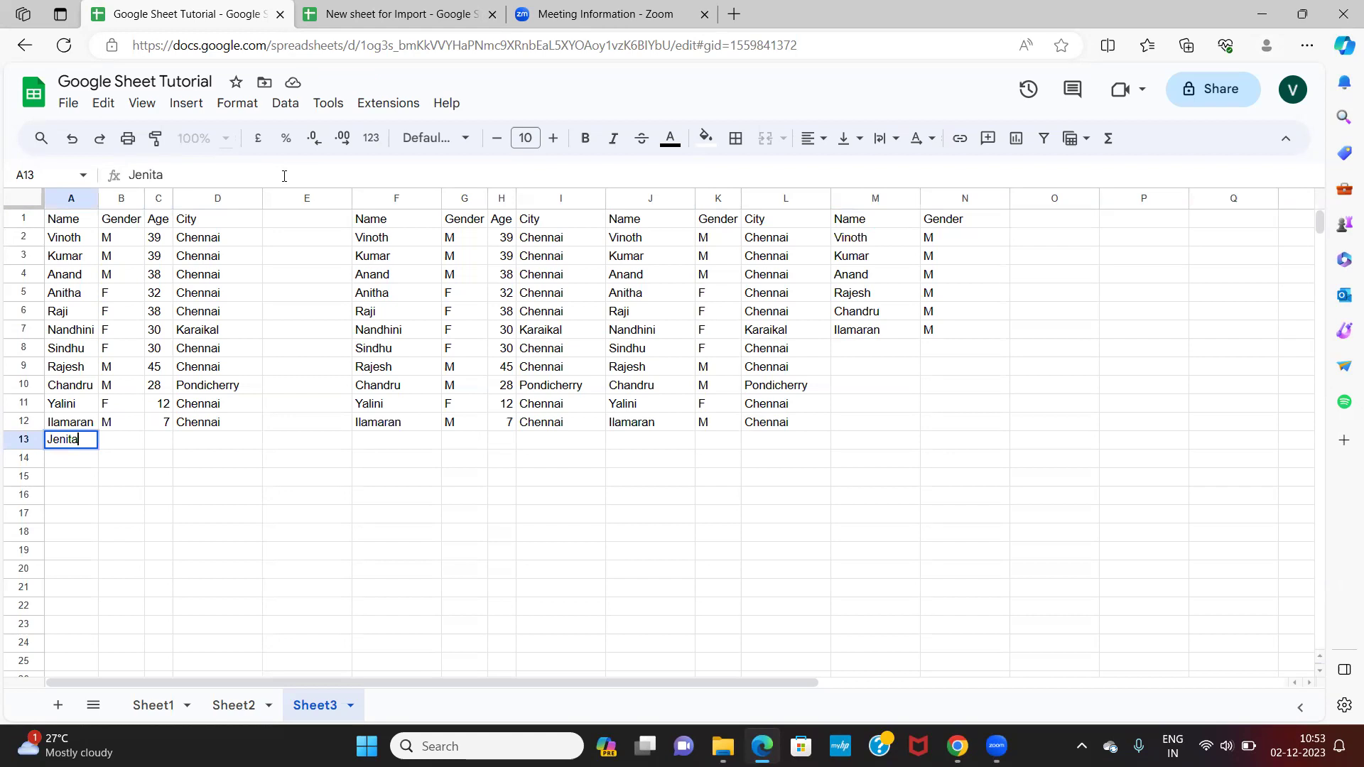
pyautogui.press('Return')
pyautogui.press('Right')
pyautogui.press('Up')
pyautogui.press('Right')
pyautogui.press('Right')
pyautogui.press('Left')
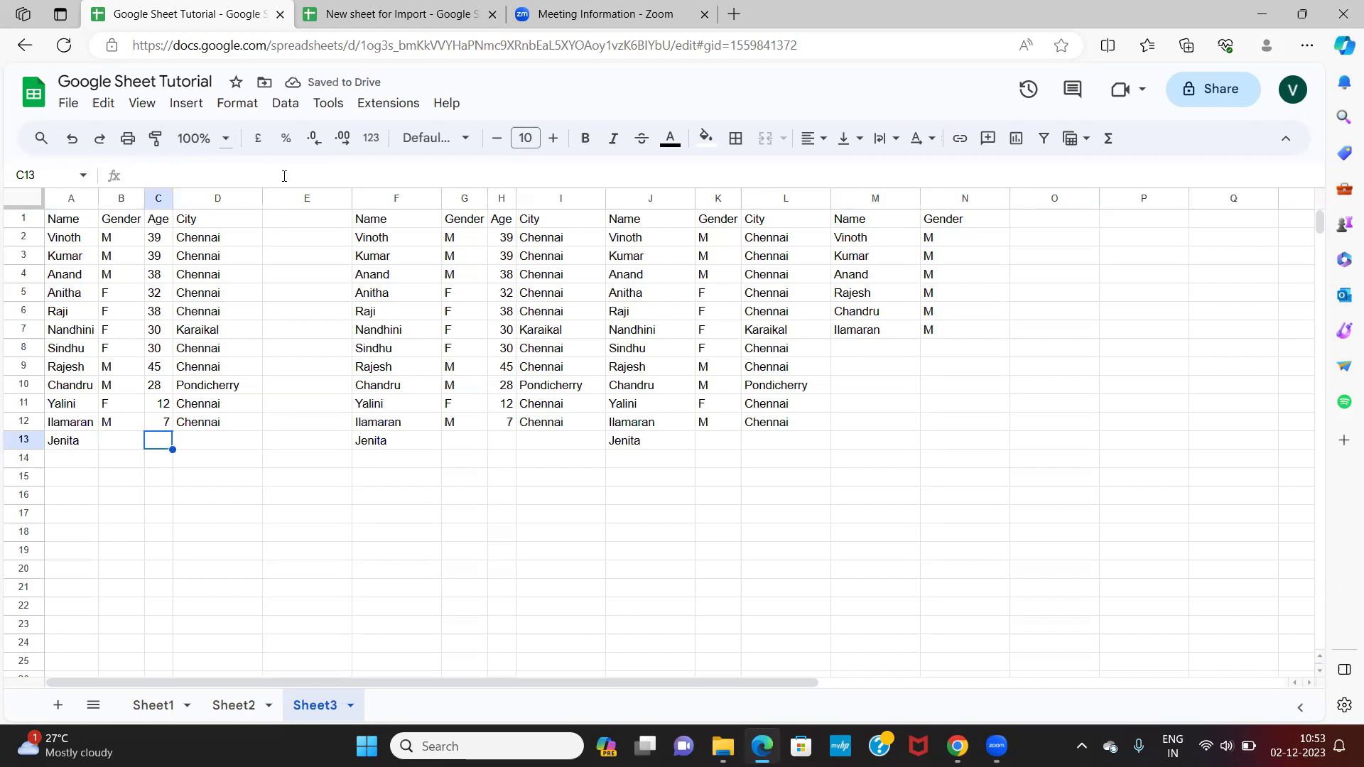
pyautogui.write('9')
pyautogui.press('Return')
# Copy the city Chennai from D12 into D13 and enter F as the gender in B13.
pyautogui.press('Right')
pyautogui.press('Up')
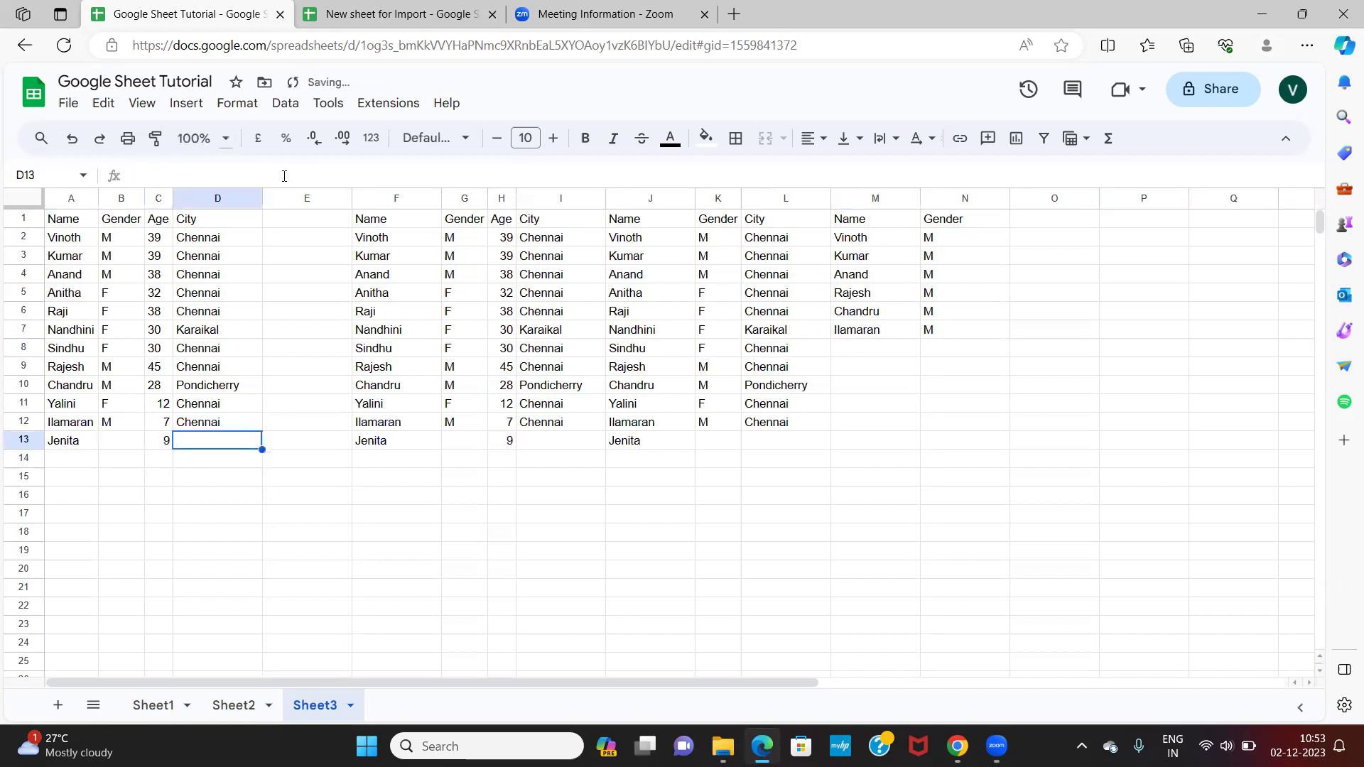
pyautogui.press('Up')
pyautogui.hotkey('ctrl', 'c')
pyautogui.press('Down')
pyautogui.hotkey('ctrl', 'v')
pyautogui.press('Left')
pyautogui.press('Left')
pyautogui.write('F')
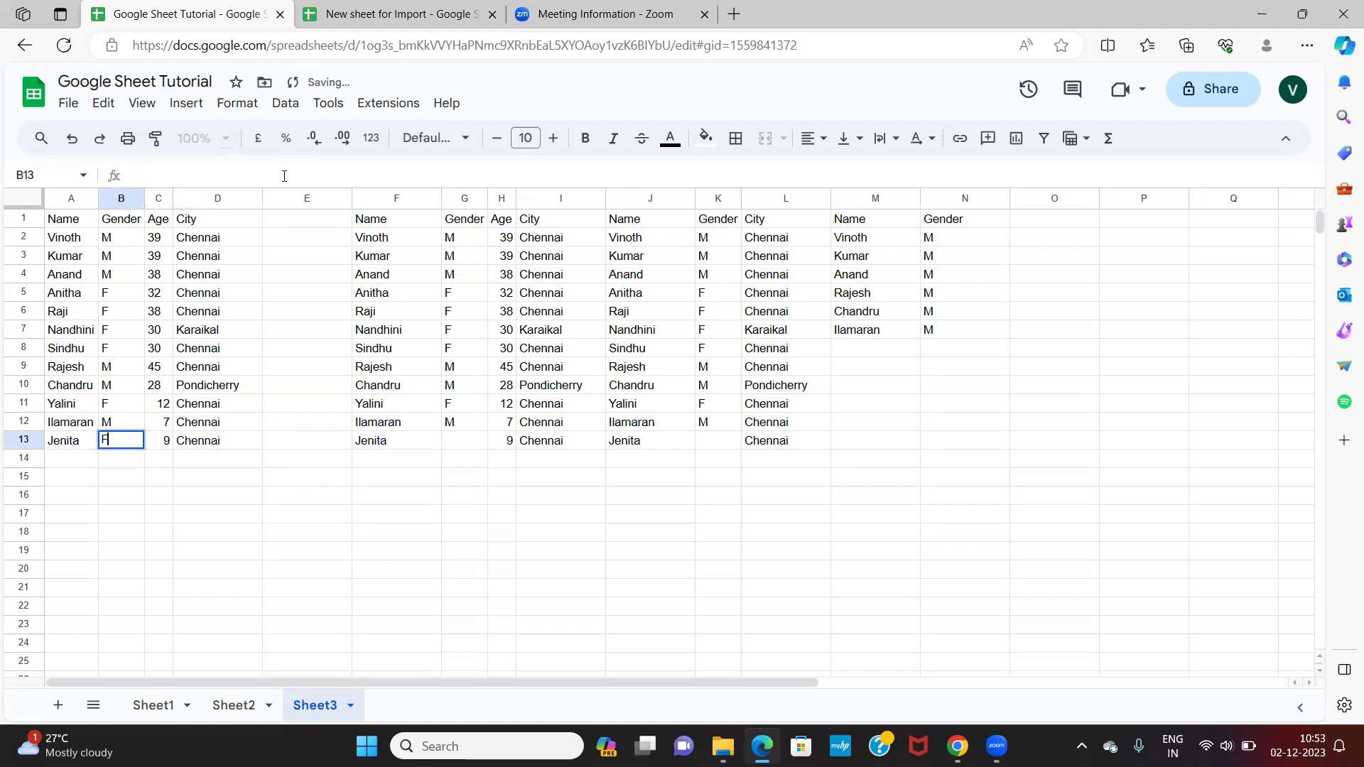
pyautogui.press('Return')
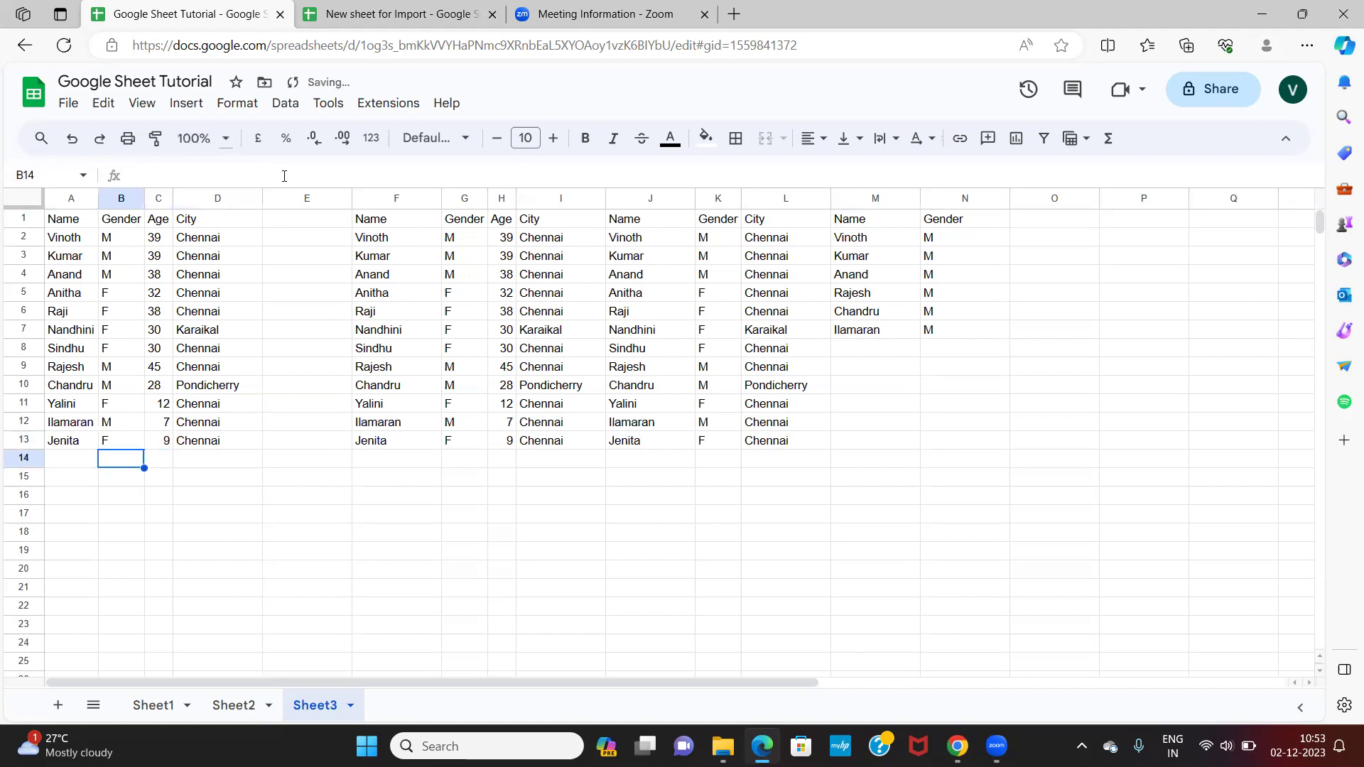